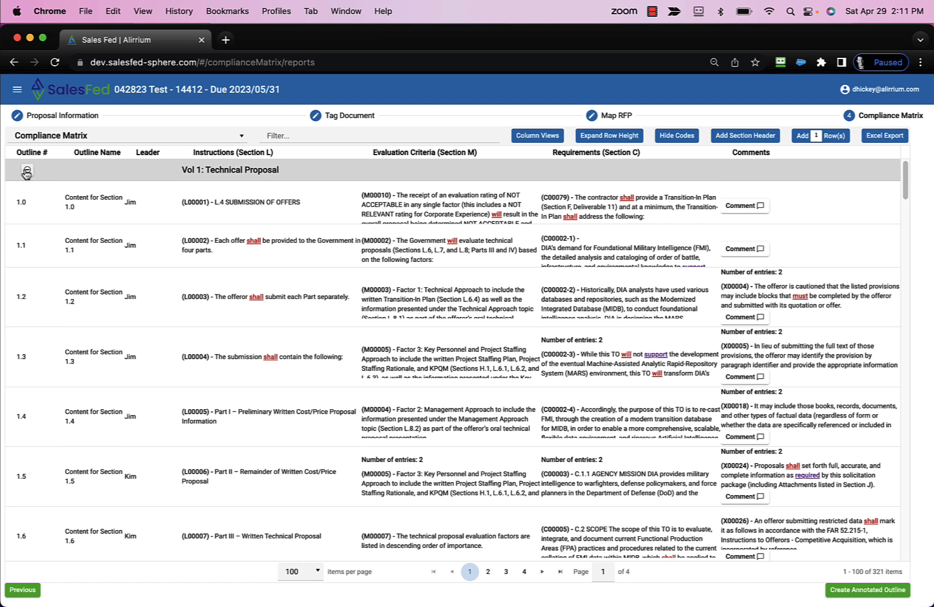
# - Collapse Vol 1: Technical Proposal in the compliance matrix, and collapse and re-expand Vol 2: Management Approach
pyautogui.click(27, 171)
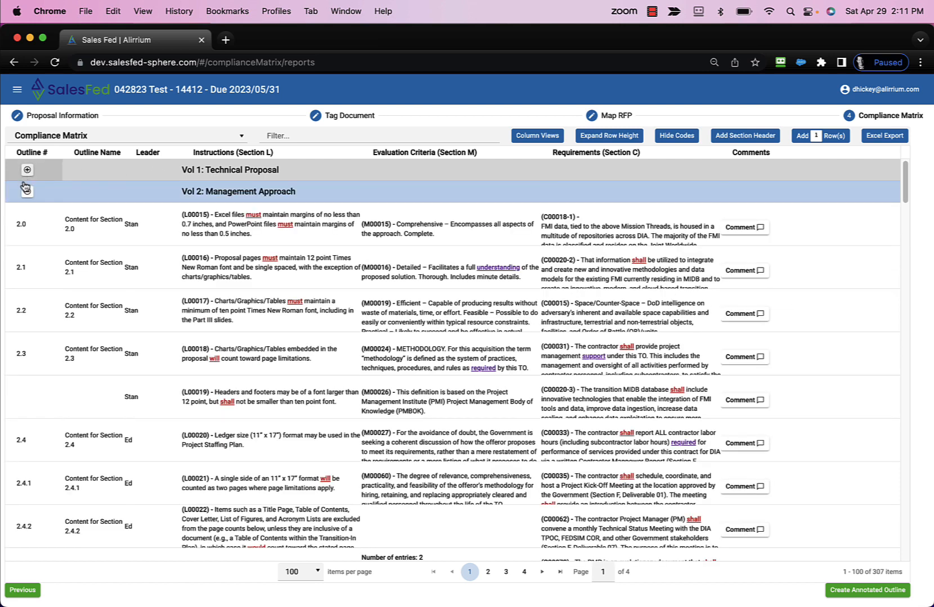
pyautogui.click(27, 193)
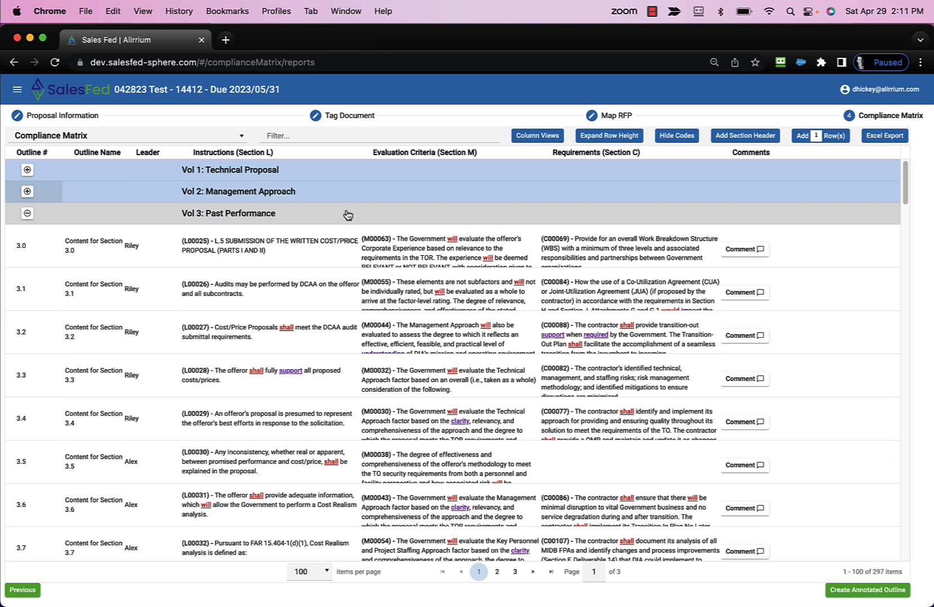
pyautogui.click(26, 192)
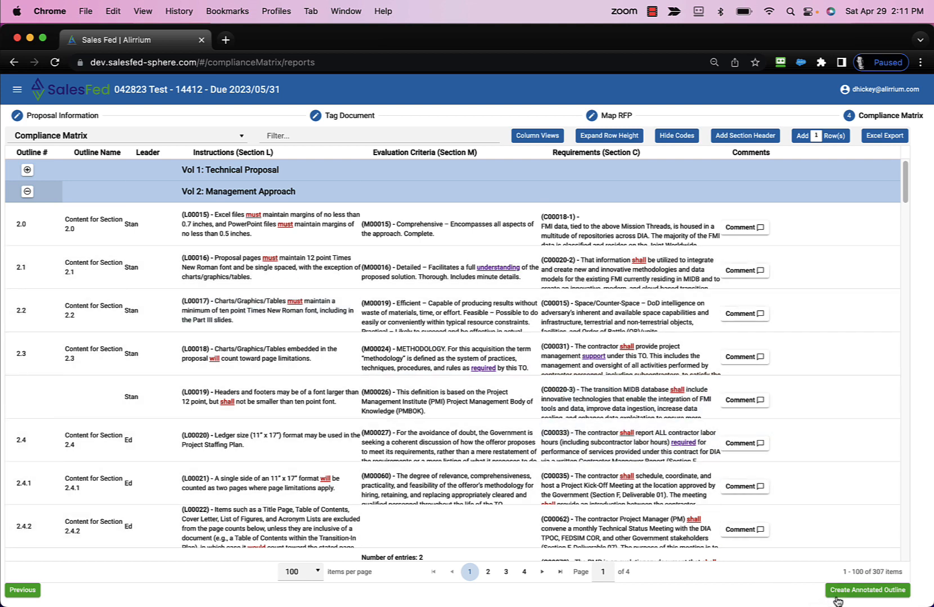
# - Create the annotated outline from the compliance matrix and look through its list of outline sections
pyautogui.click(873, 590)
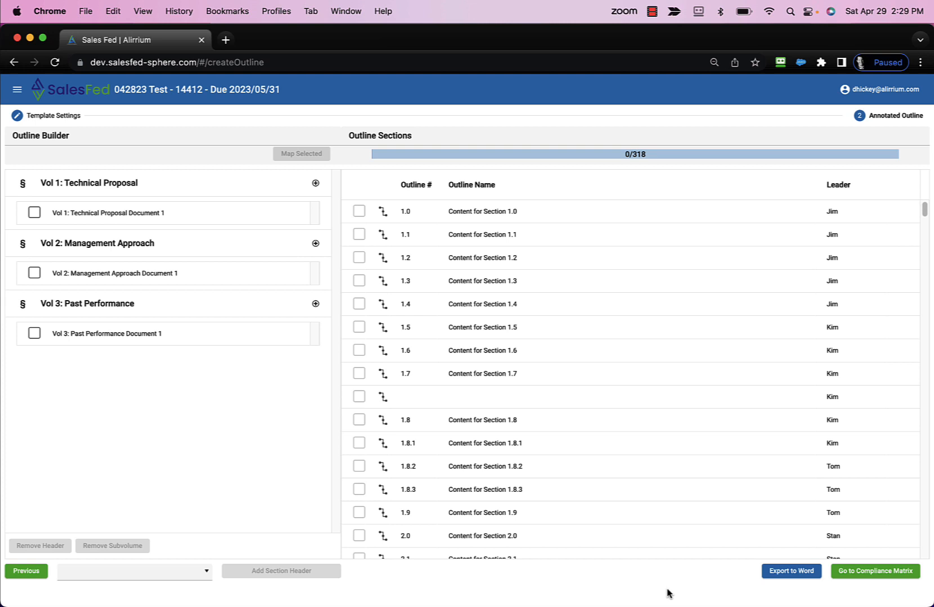
pyautogui.scroll(-1, 663, 287)
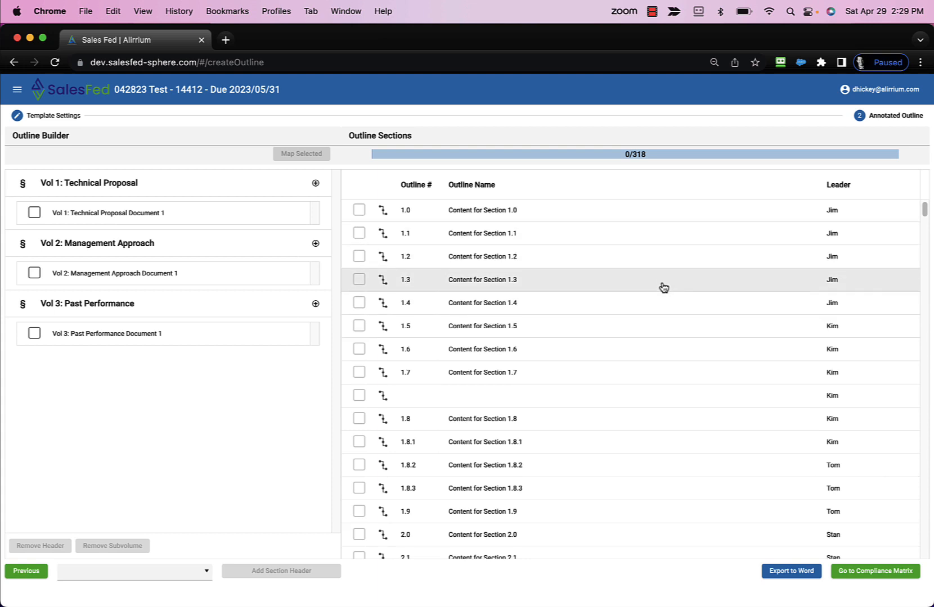
pyautogui.scroll(-4, 663, 288)
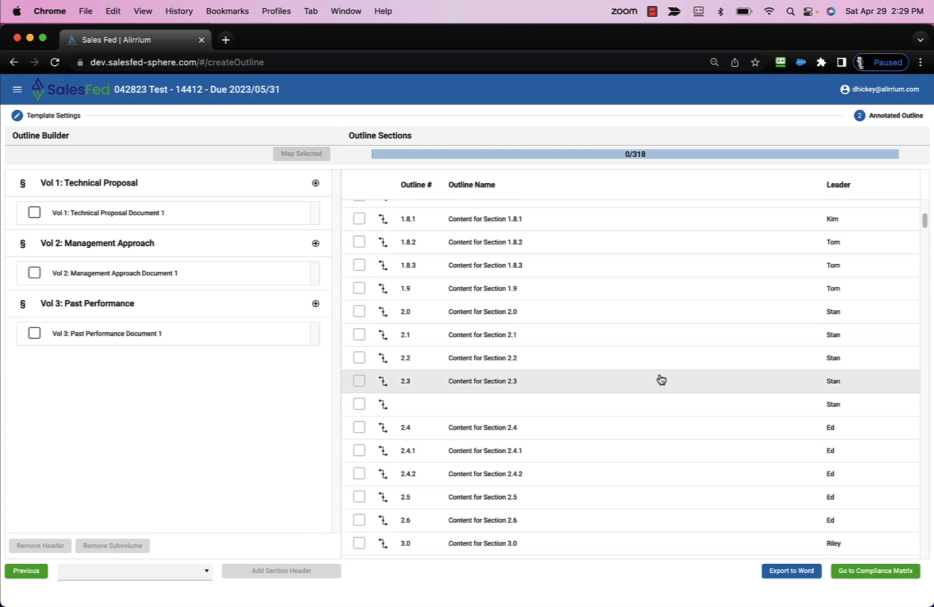
pyautogui.scroll(4, 661, 379)
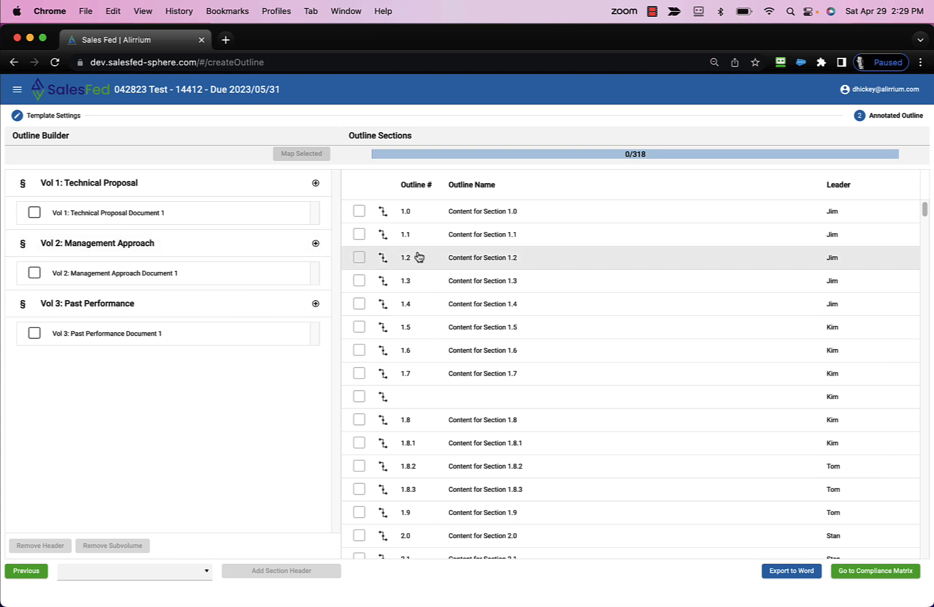
# - Add two more documents under Vol 1: Technical Proposal in the outline builder
pyautogui.click(181, 188)
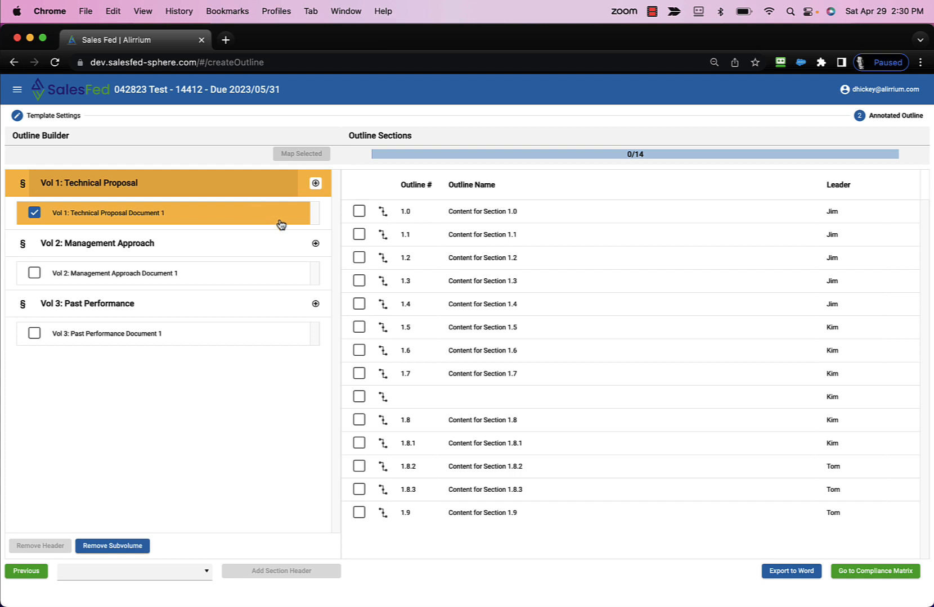
pyautogui.click(316, 185)
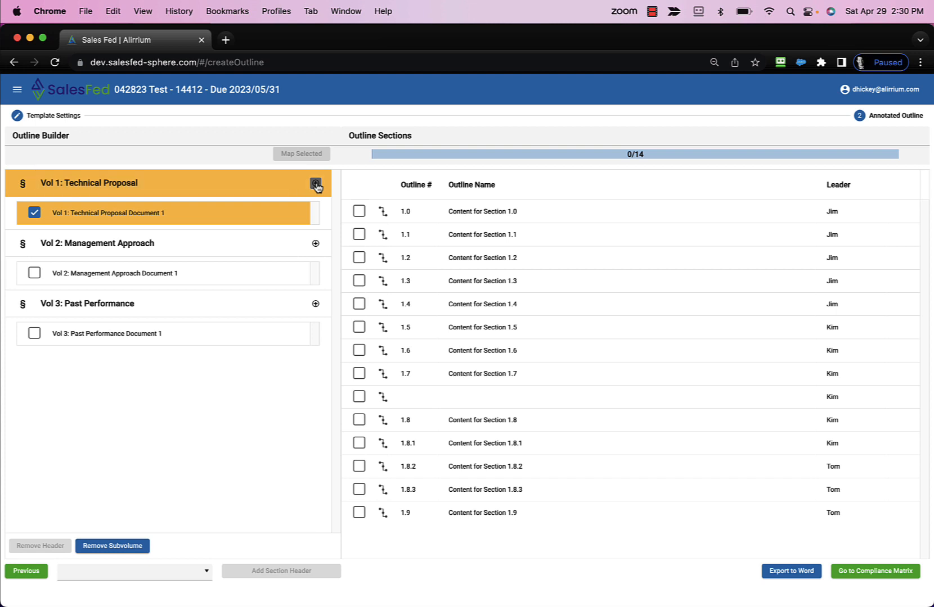
pyautogui.click(316, 185)
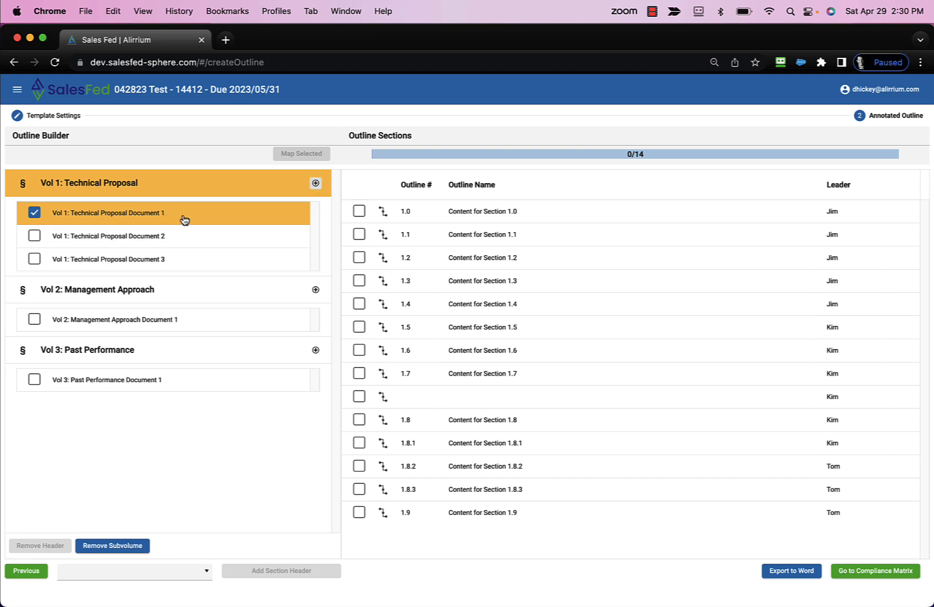
# - Map outline sections 1.0 through 1.4 to Vol 1: Technical Proposal Document 1
pyautogui.click(359, 211)
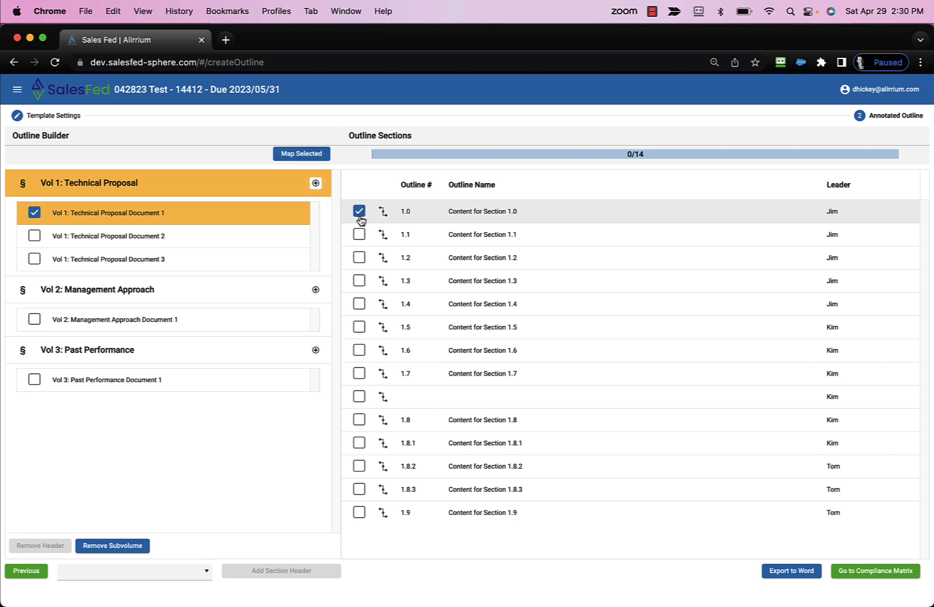
pyautogui.click(358, 235)
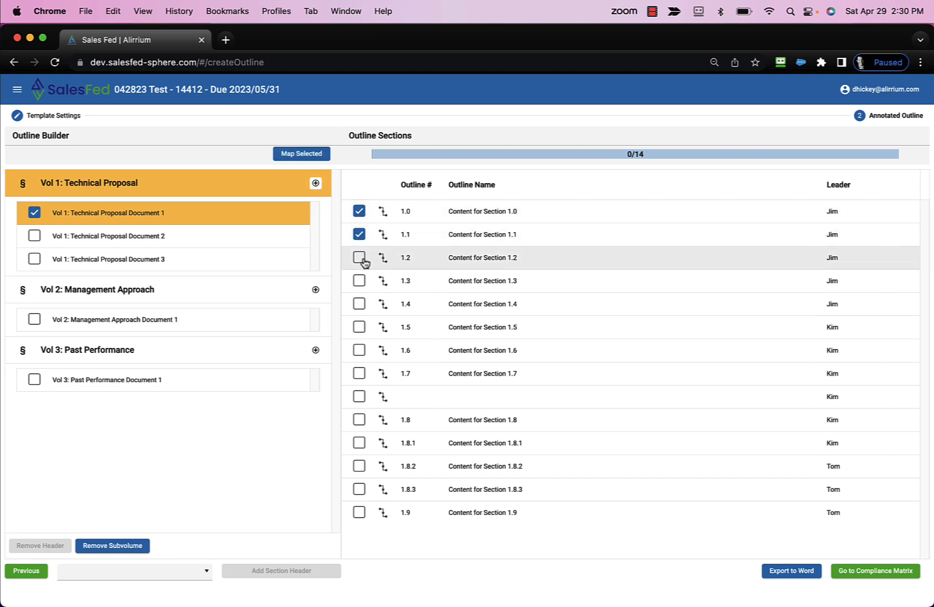
pyautogui.click(360, 259)
pyautogui.click(358, 281)
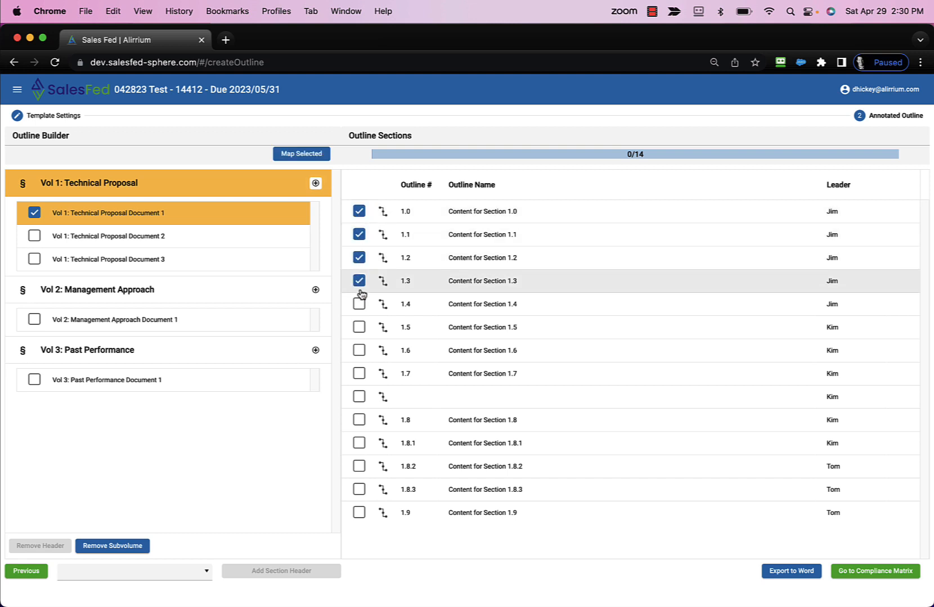
pyautogui.click(358, 304)
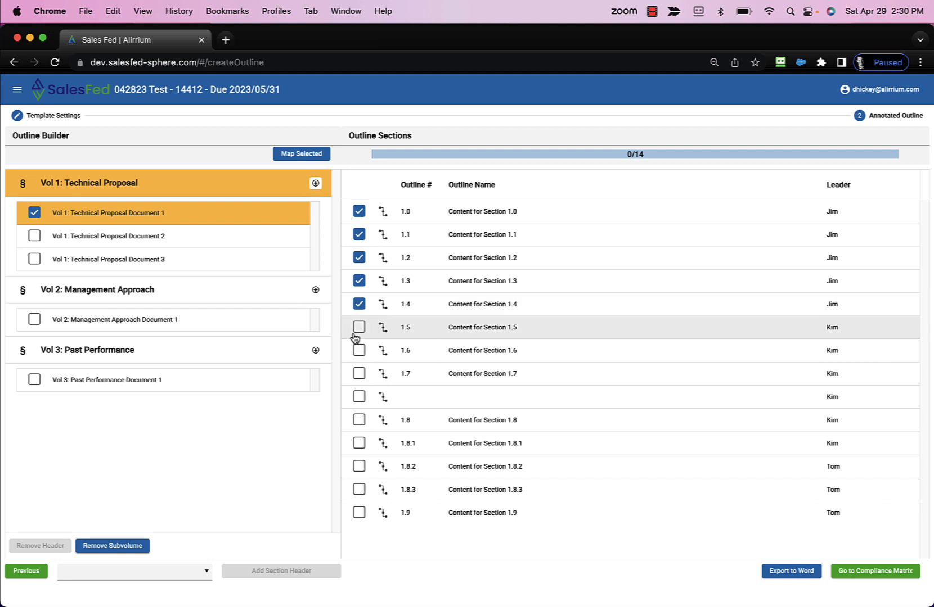
pyautogui.click(358, 329)
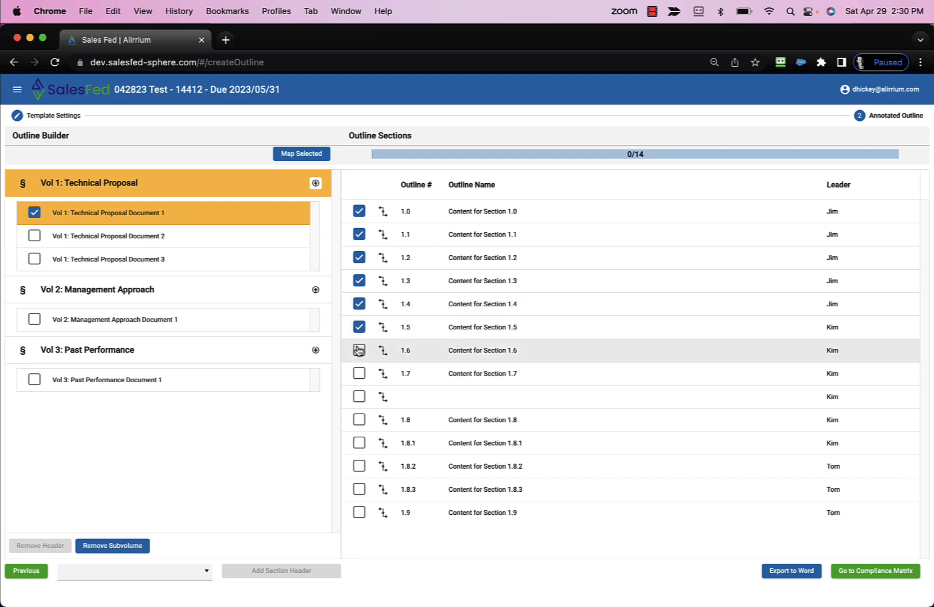
pyautogui.click(358, 327)
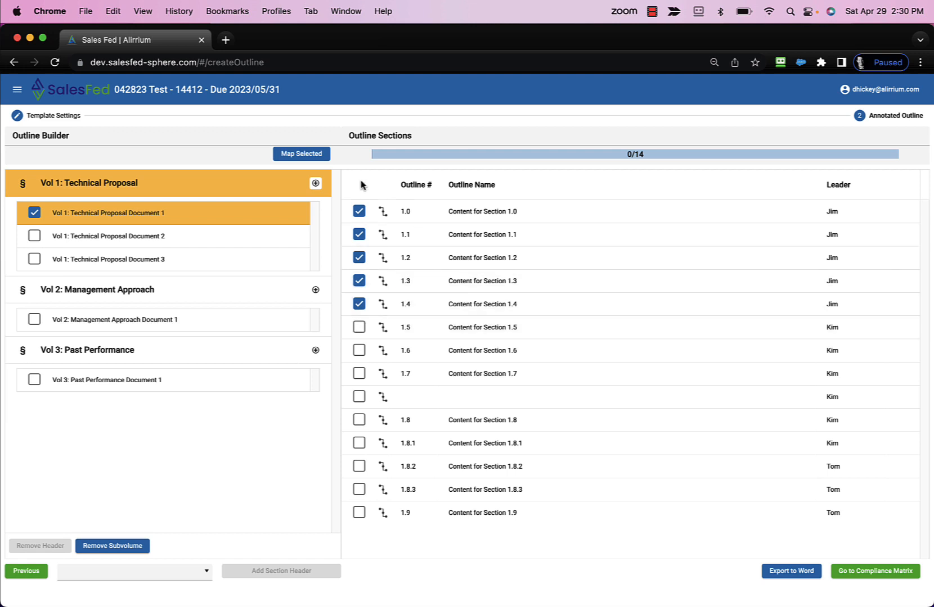
pyautogui.click(301, 154)
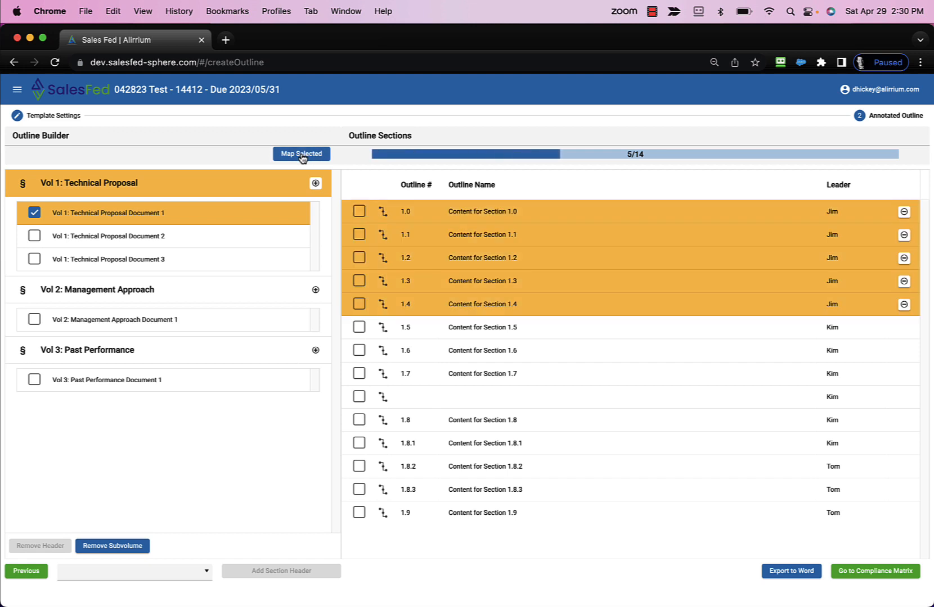
# - Map outline sections 1.5 through 1.8.1, including the unnumbered row, to Vol 1: Technical Proposal Document 2
pyautogui.click(115, 236)
pyautogui.rightClick(114, 237)
pyautogui.click(111, 236)
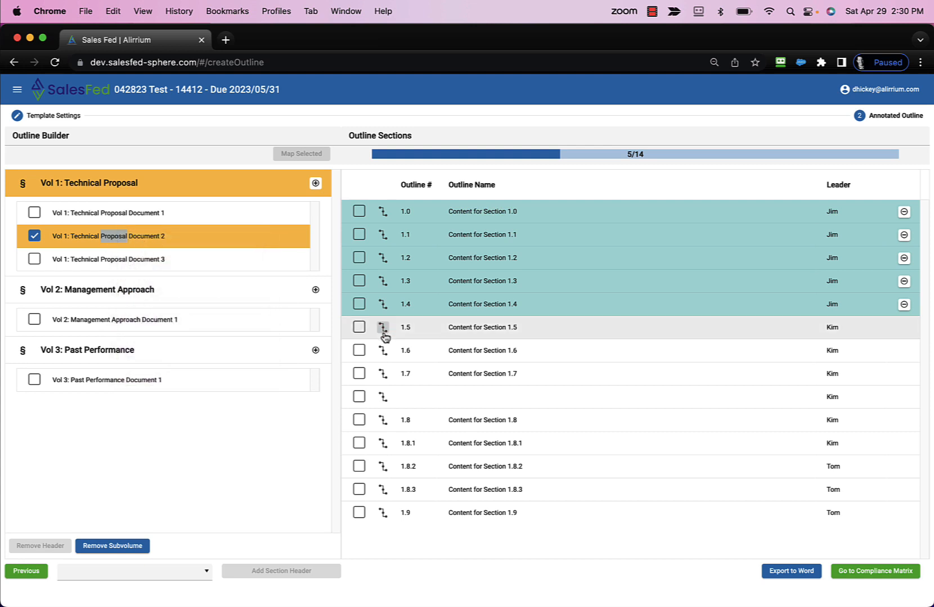
pyautogui.click(360, 331)
pyautogui.click(358, 350)
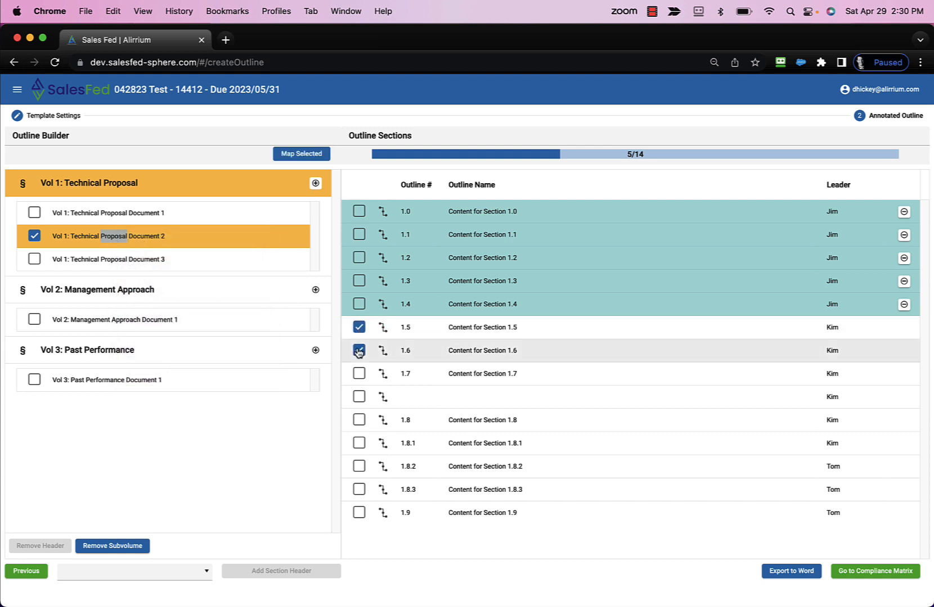
pyautogui.click(359, 374)
pyautogui.click(359, 396)
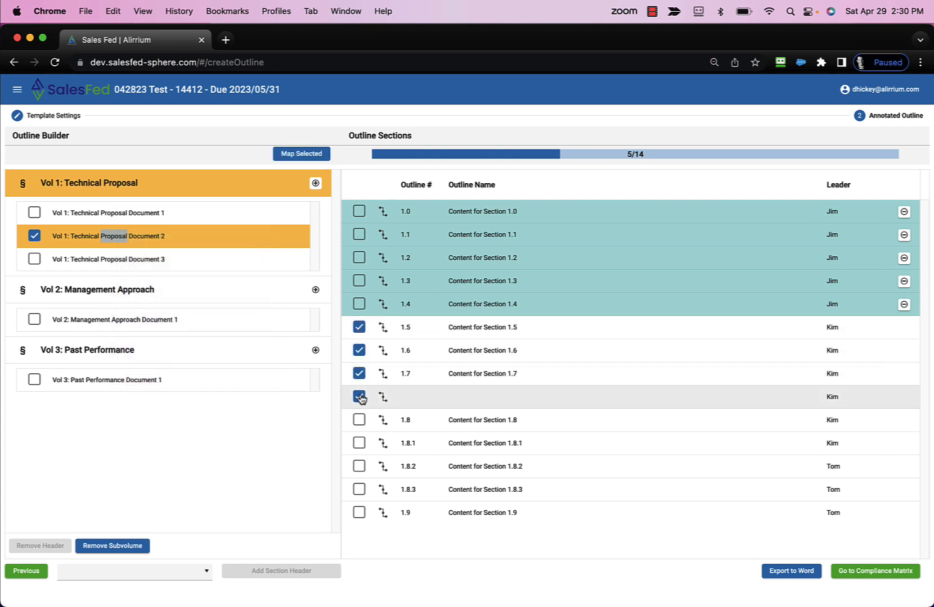
pyautogui.click(360, 420)
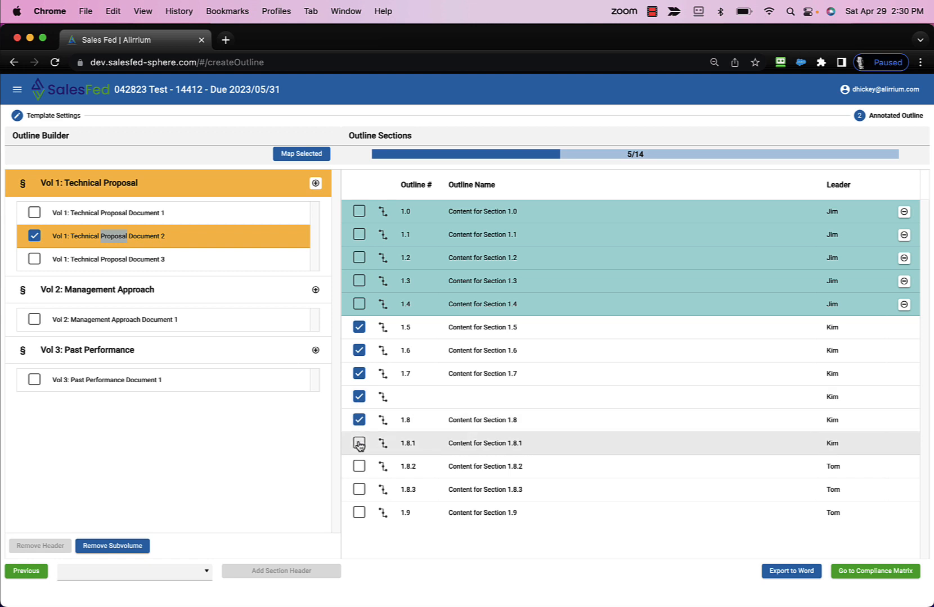
pyautogui.click(360, 443)
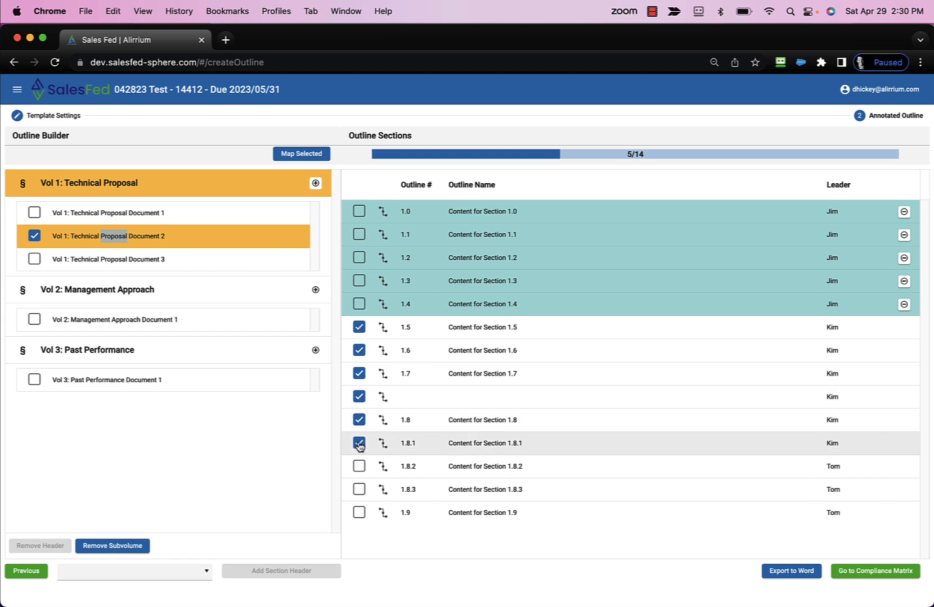
pyautogui.click(302, 157)
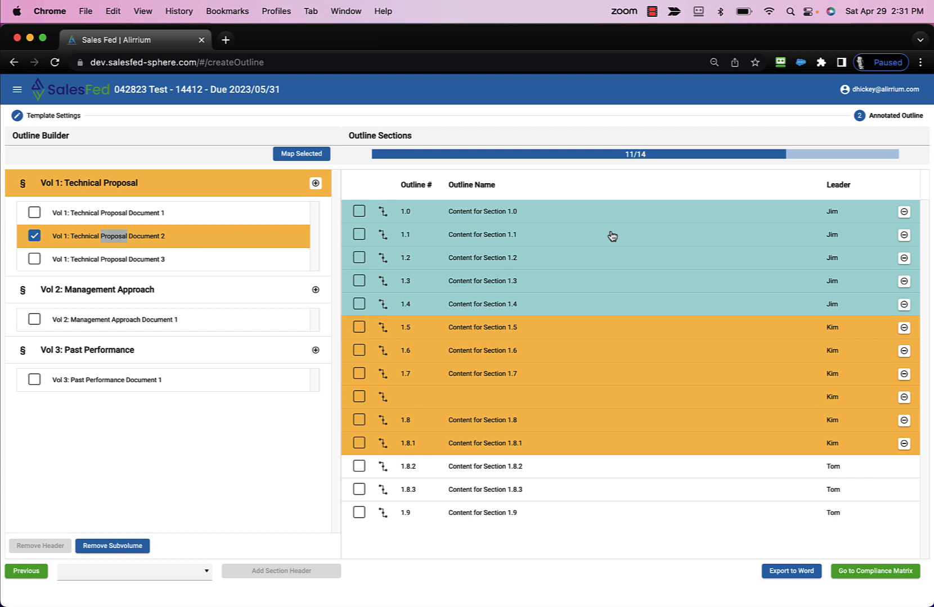
# - Map sections 1.8.2, 1.8.3, 1.9 and 1.0 to Vol 1: Technical Proposal Document 3, and remove section 1.0 from that document again
pyautogui.click(208, 260)
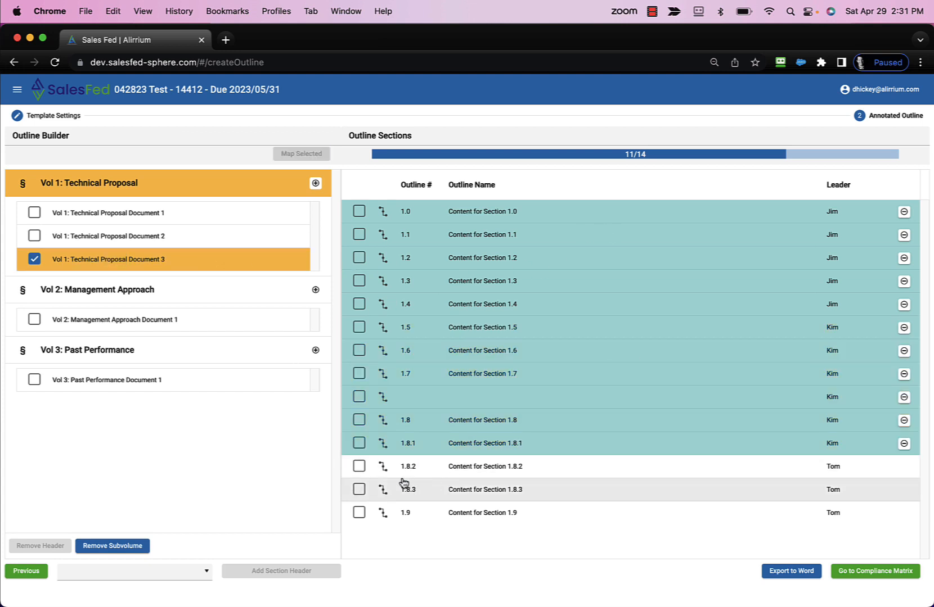
pyautogui.click(358, 466)
pyautogui.click(359, 490)
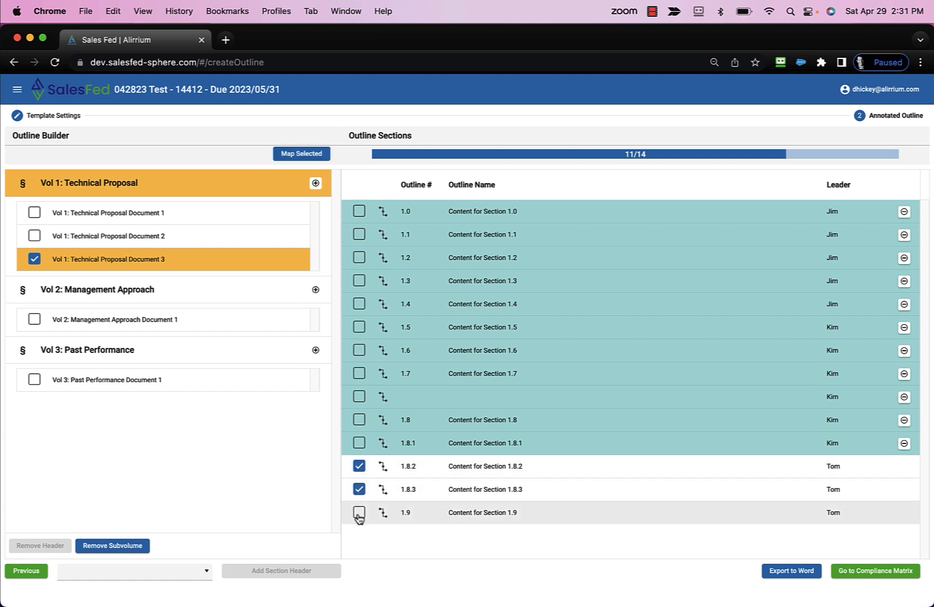
pyautogui.click(359, 516)
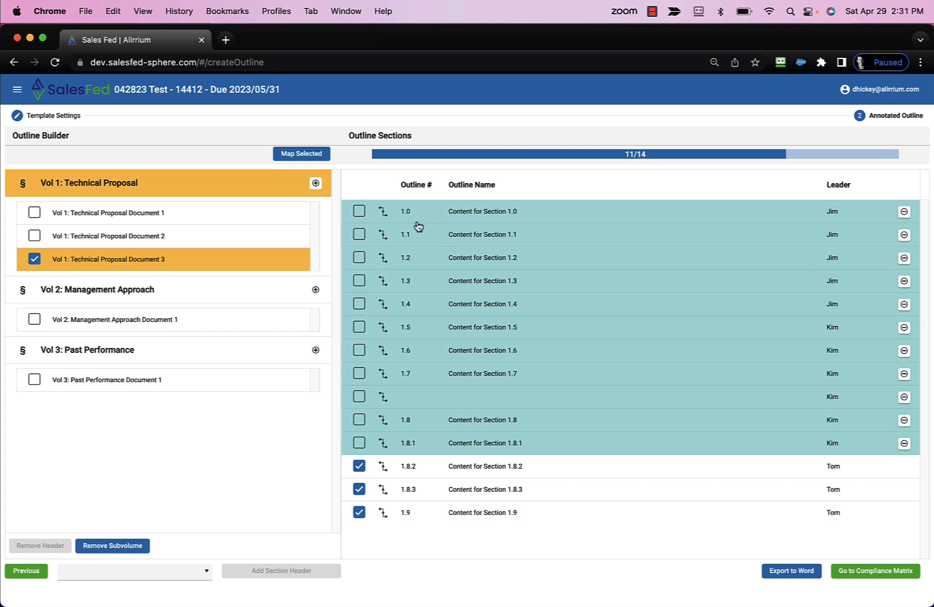
pyautogui.click(357, 213)
pyautogui.click(311, 155)
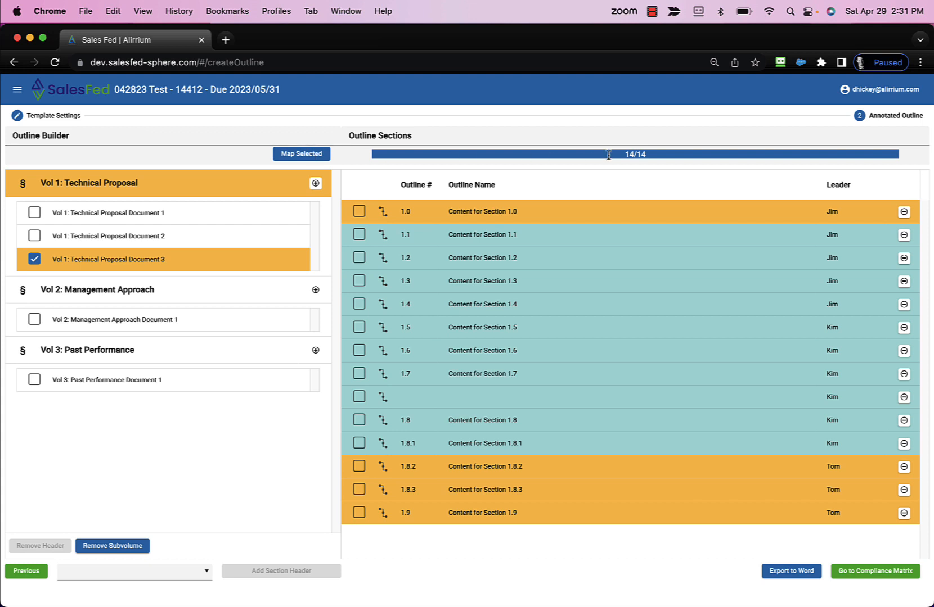
pyautogui.click(904, 212)
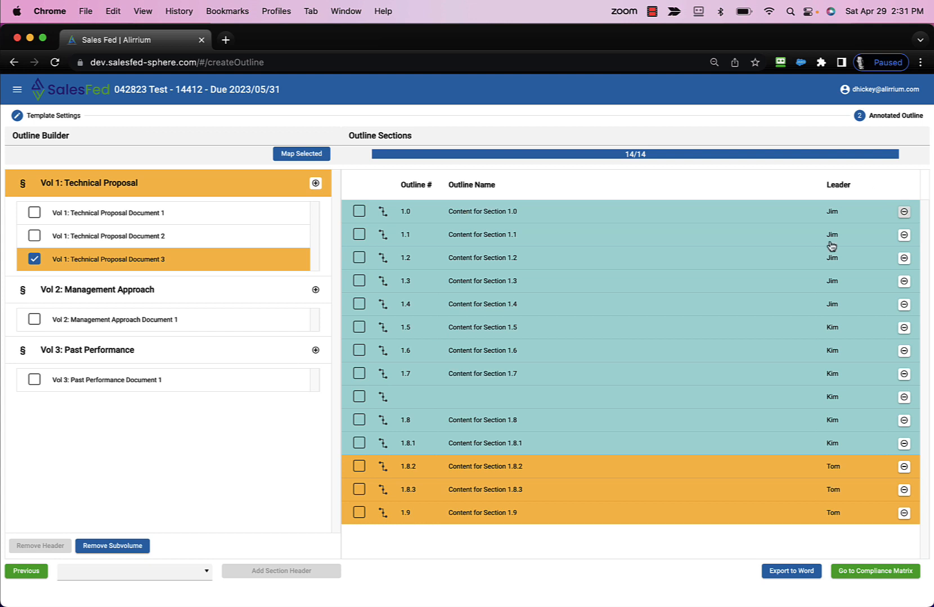
# - Add a second document under Vol 2: Management Approach
pyautogui.click(228, 292)
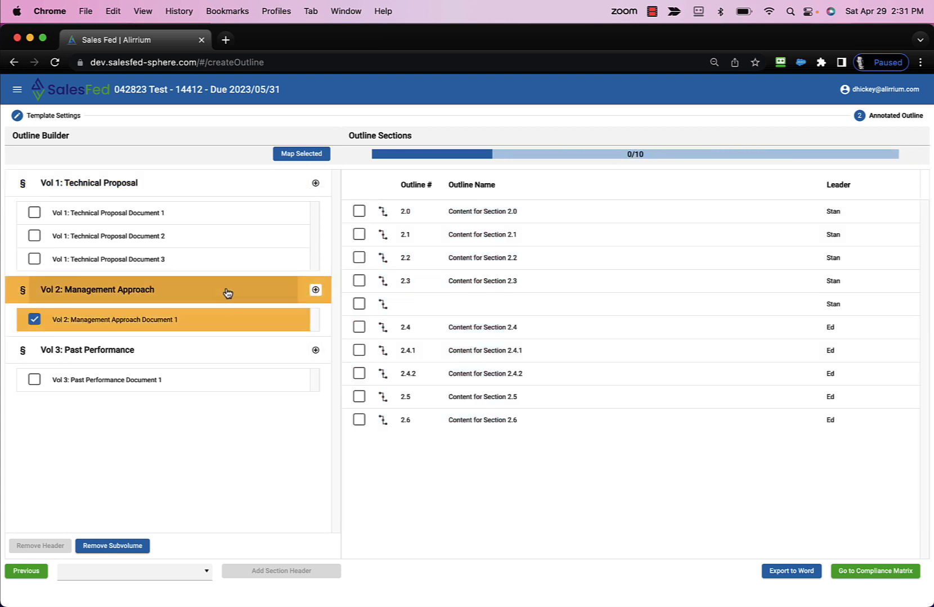
pyautogui.click(314, 291)
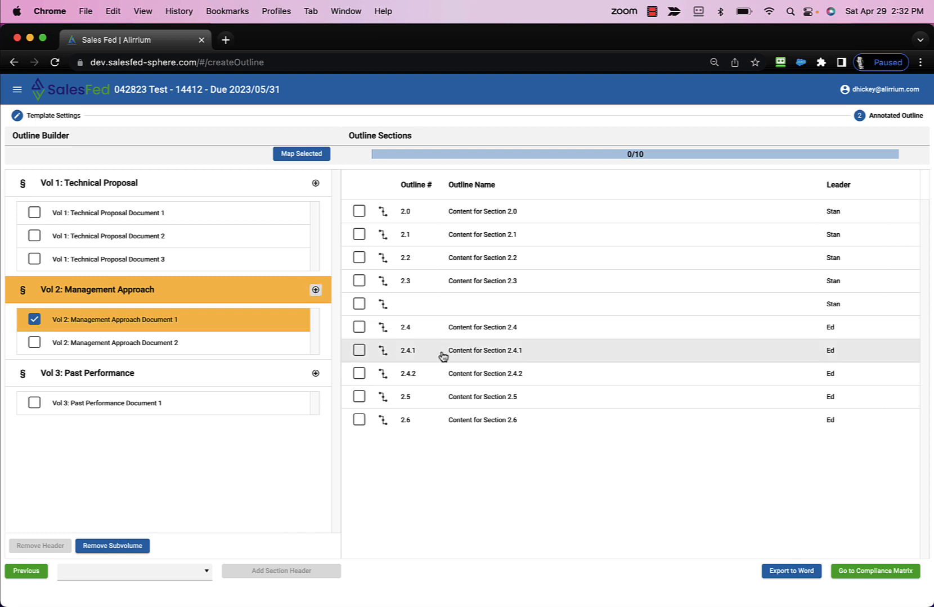
# - Export the outline to Word and show the hidden text in Vol 1: Technical Proposal Document 1 to review its section annotations
pyautogui.click(790, 572)
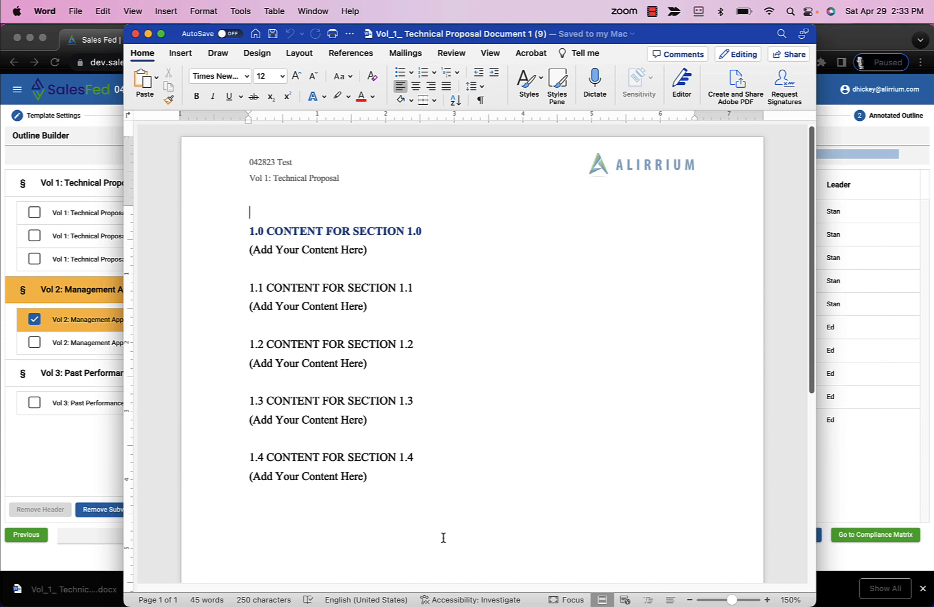
pyautogui.click(480, 101)
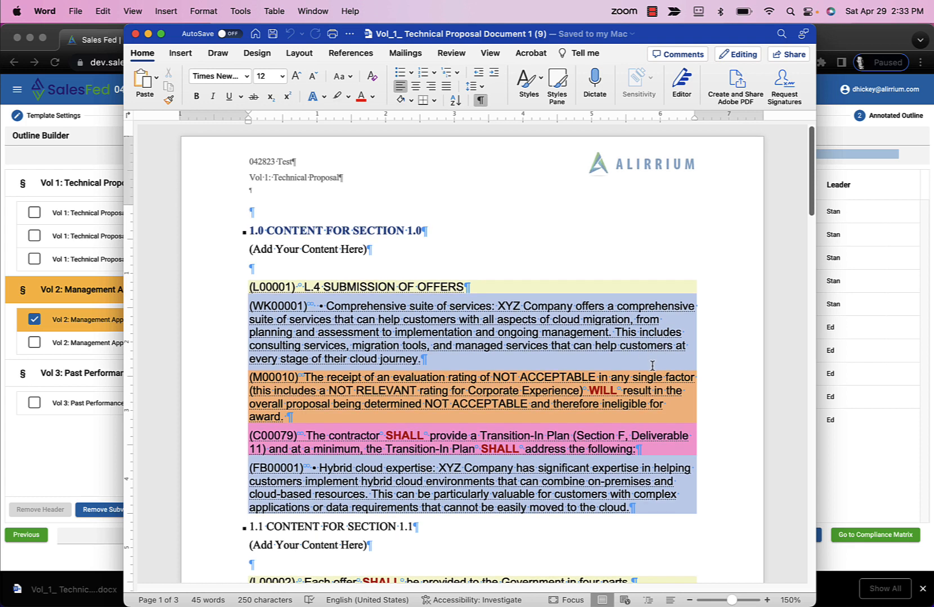
pyautogui.scroll(-2, 647, 357)
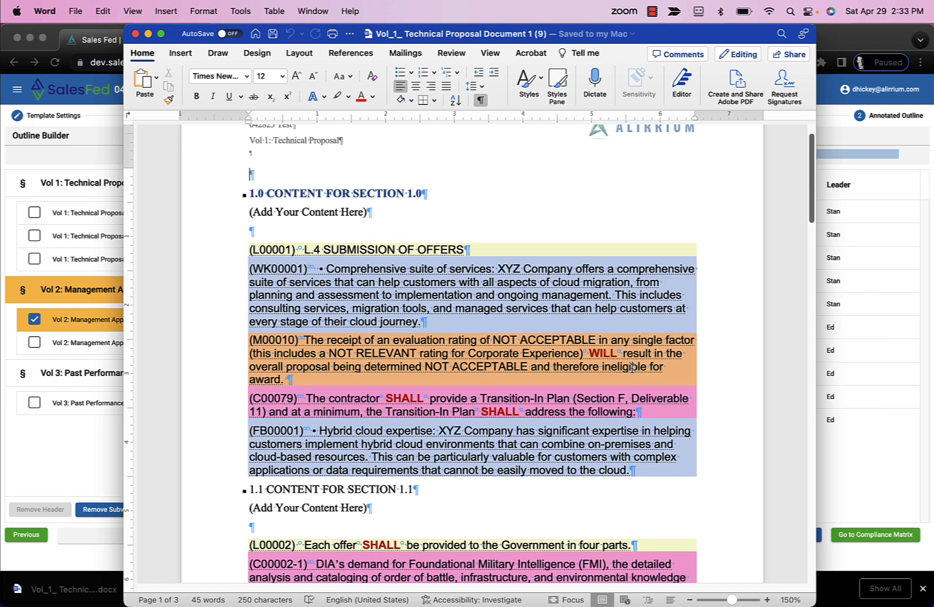
pyautogui.scroll(-5, 632, 371)
pyautogui.scroll(-8, 633, 372)
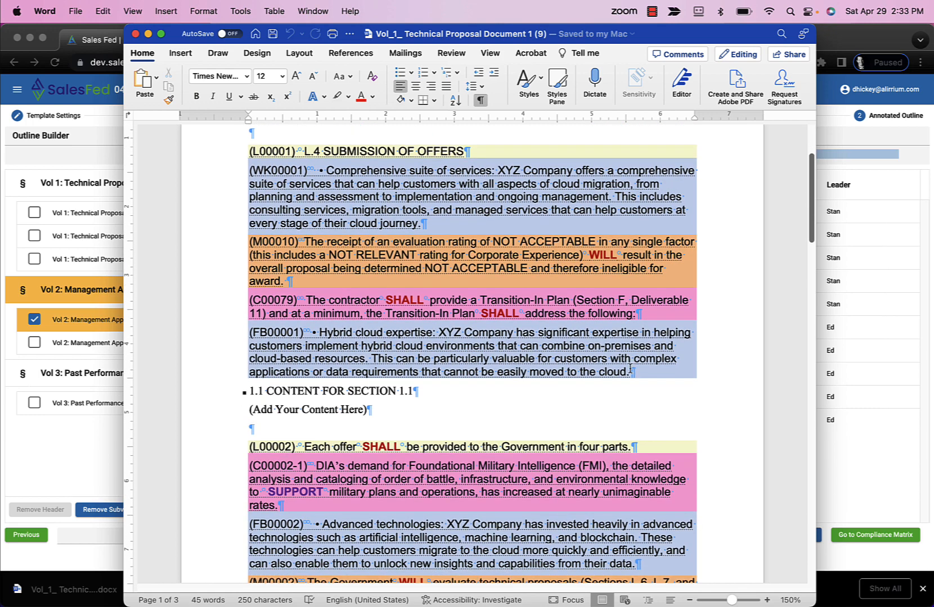
pyautogui.scroll(-5, 622, 373)
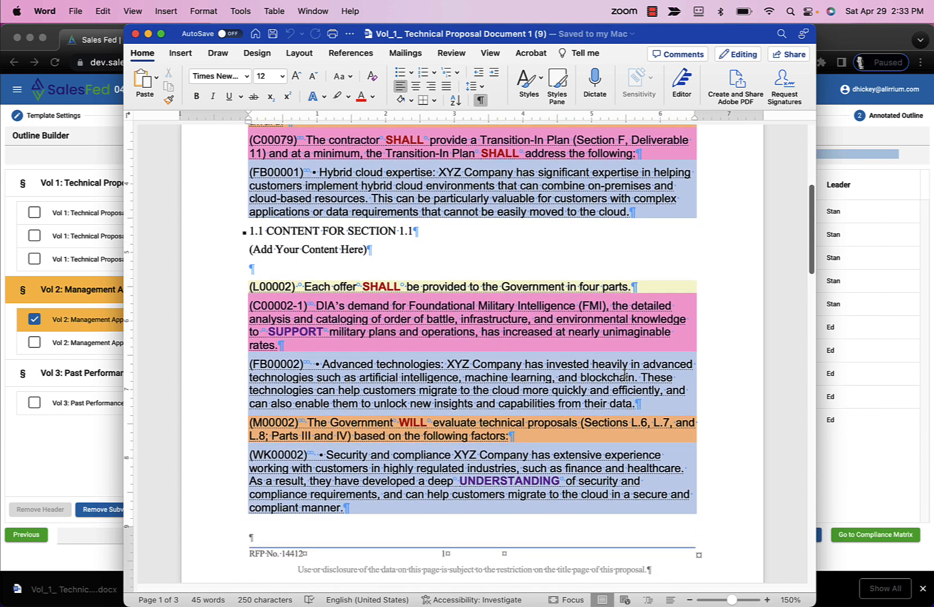
# - Toggle the hidden text off and on in the exported Word document to compare the clean outline with the annotated one
pyautogui.scroll(4, 624, 374)
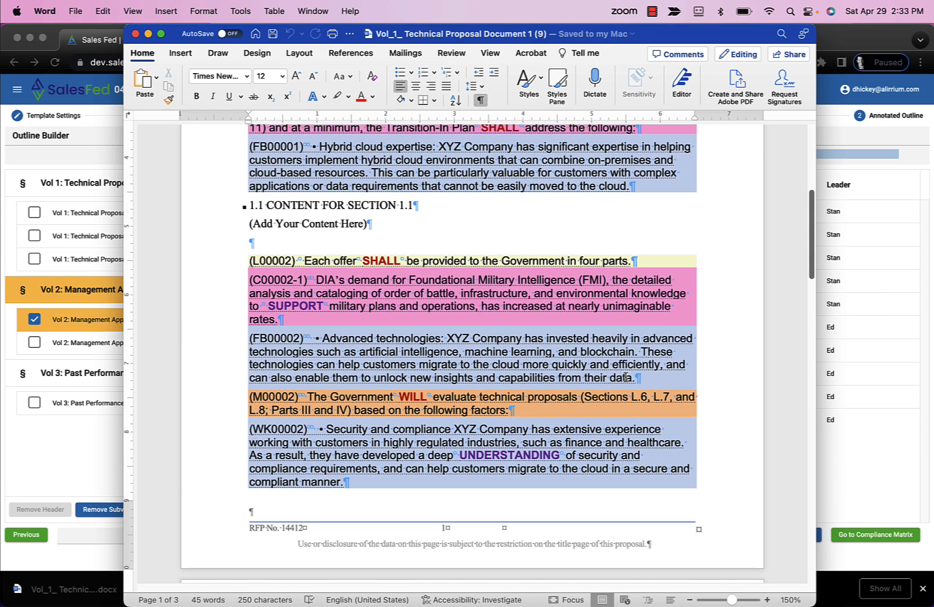
pyautogui.scroll(11, 624, 376)
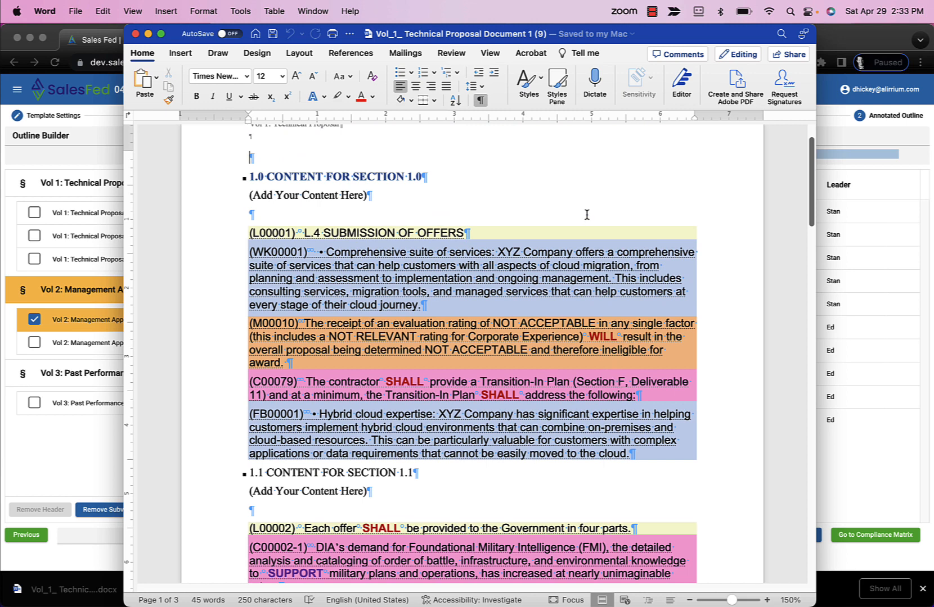
pyautogui.click(480, 101)
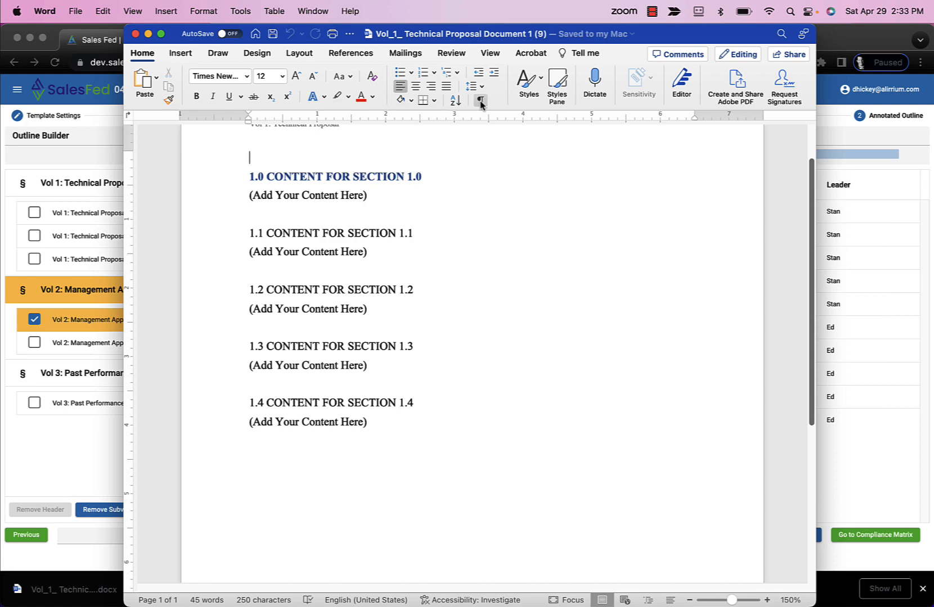
pyautogui.click(480, 101)
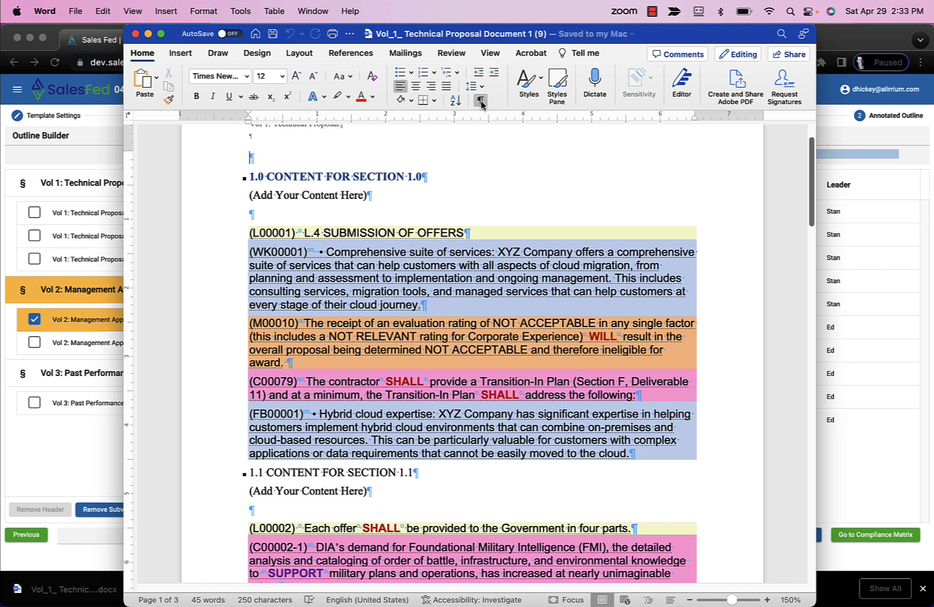
pyautogui.click(480, 102)
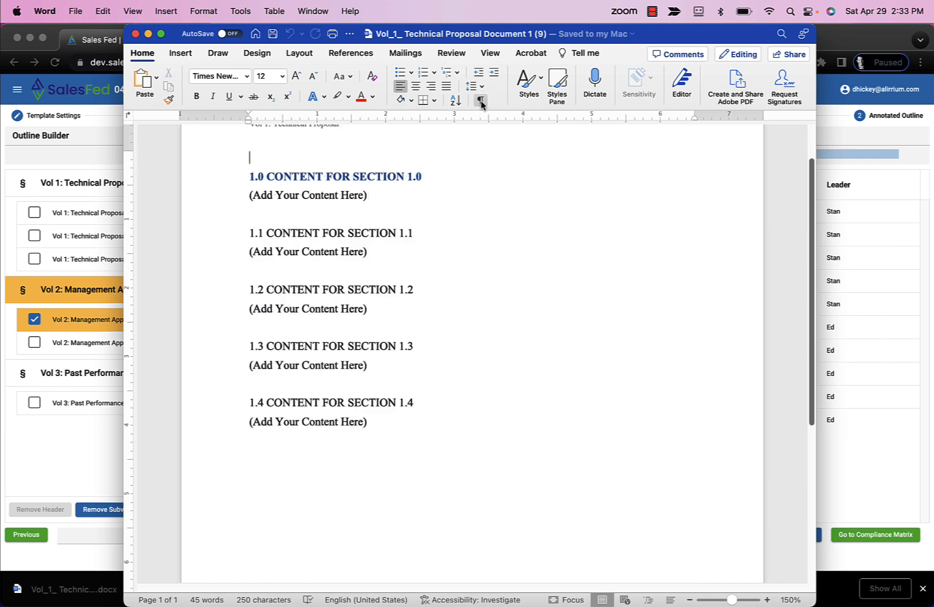
pyautogui.click(480, 101)
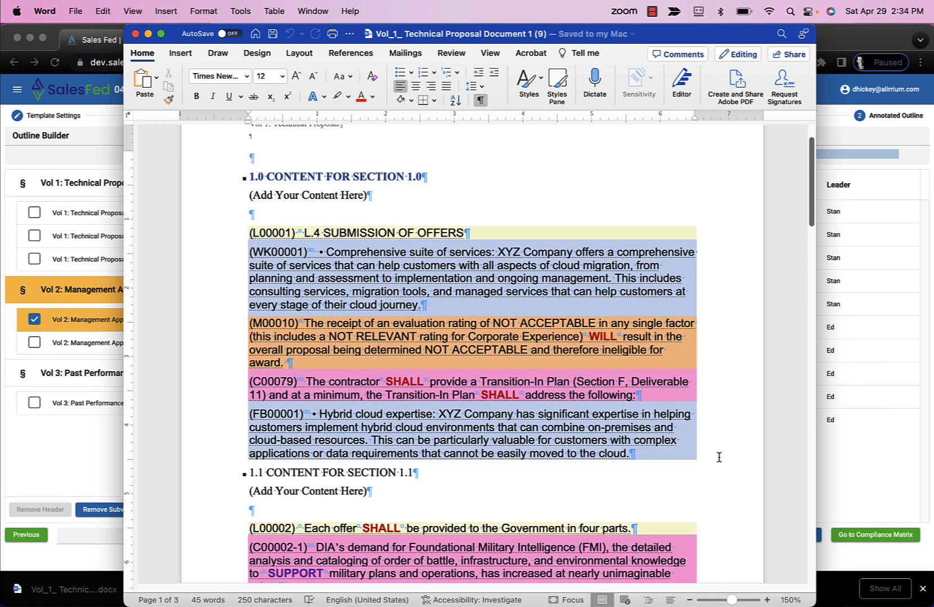
# - Delete the whole block of annotations under section 1.0, from L00001 through FB00001
pyautogui.moveTo(719, 458); pyautogui.dragTo(244, 223)
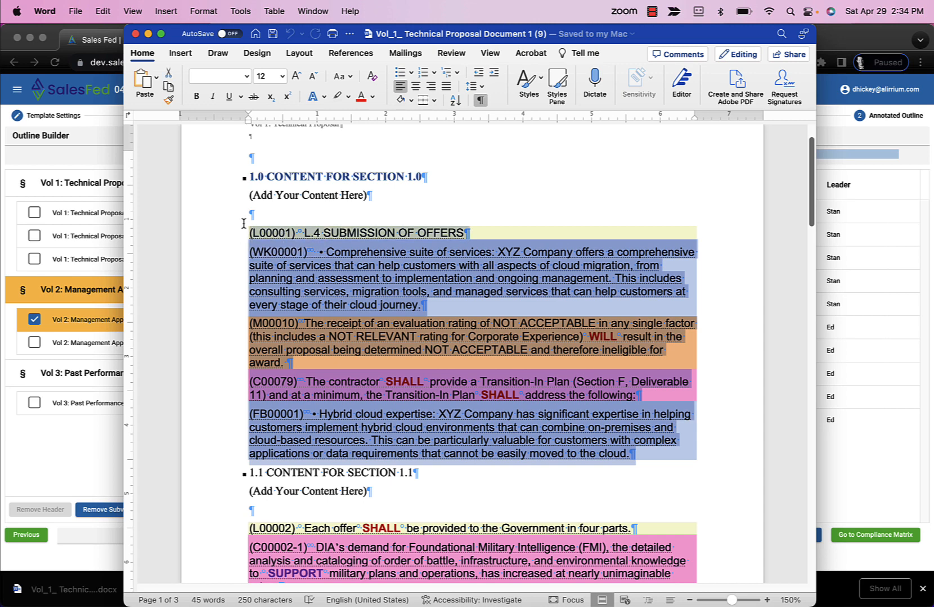
pyautogui.press('BackSpace')
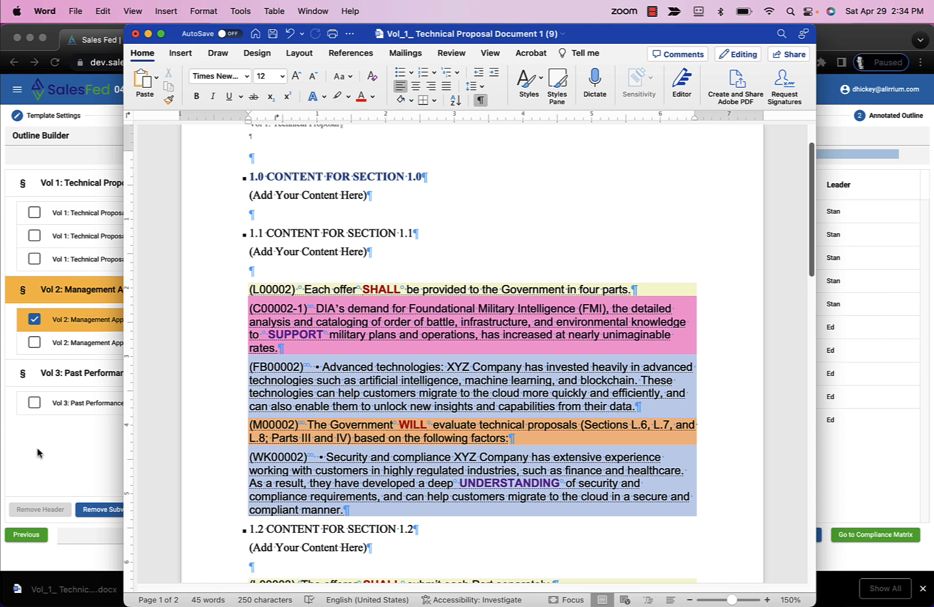
# - Switch to SalesFed in Chrome, return to the compliance matrix, and collapse Vol 1: Technical Proposal and Vol 2: Management Approach
pyautogui.click(96, 448)
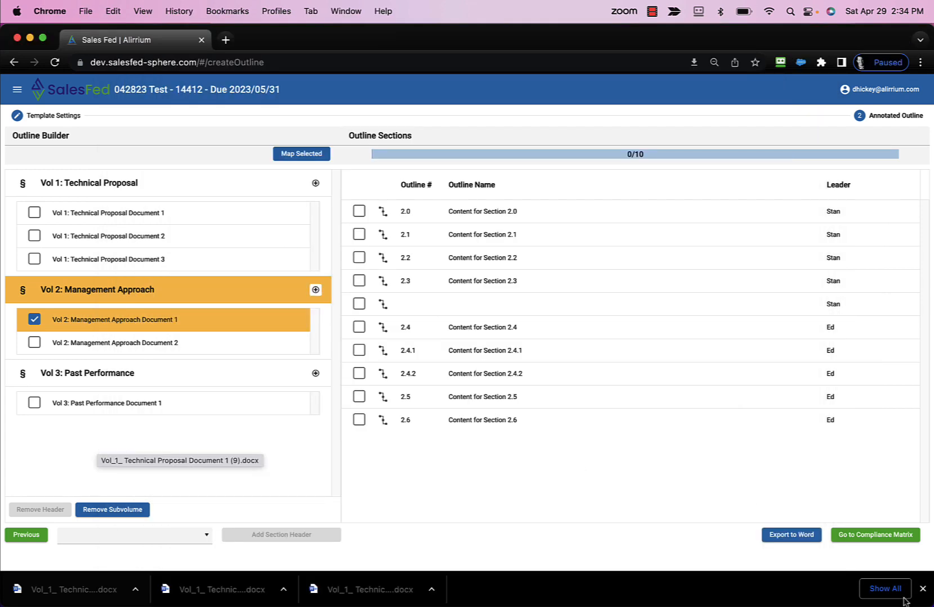
pyautogui.click(922, 589)
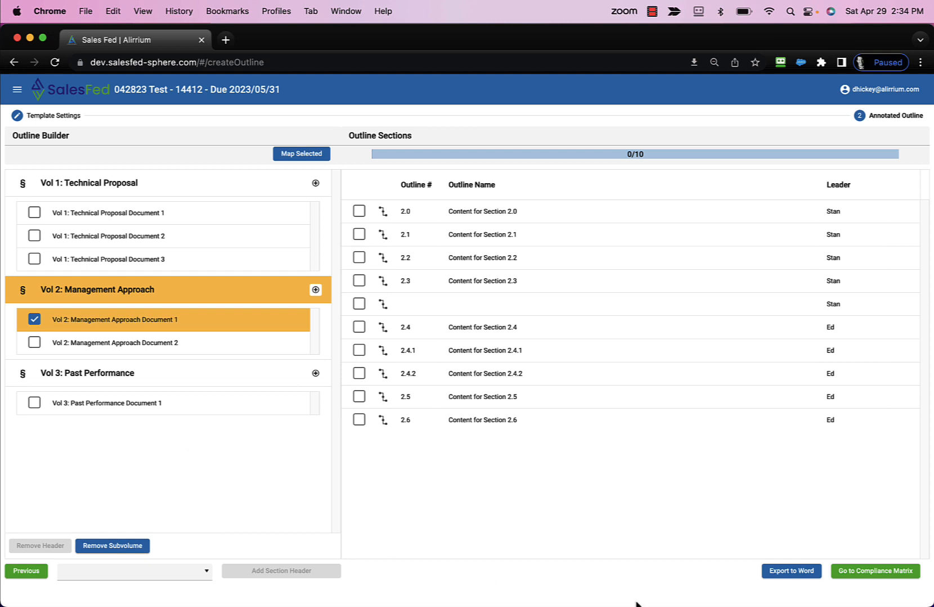
pyautogui.click(883, 577)
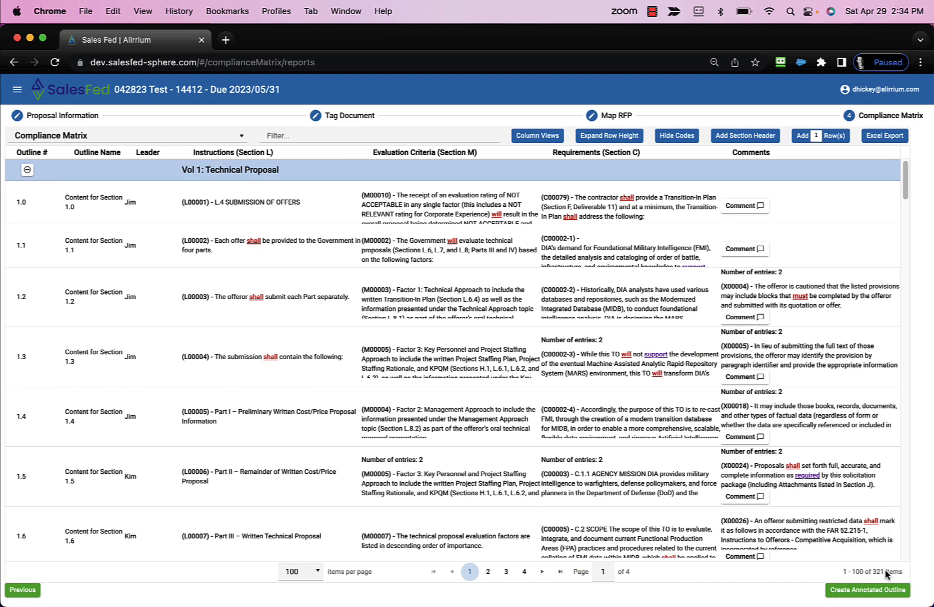
pyautogui.click(27, 170)
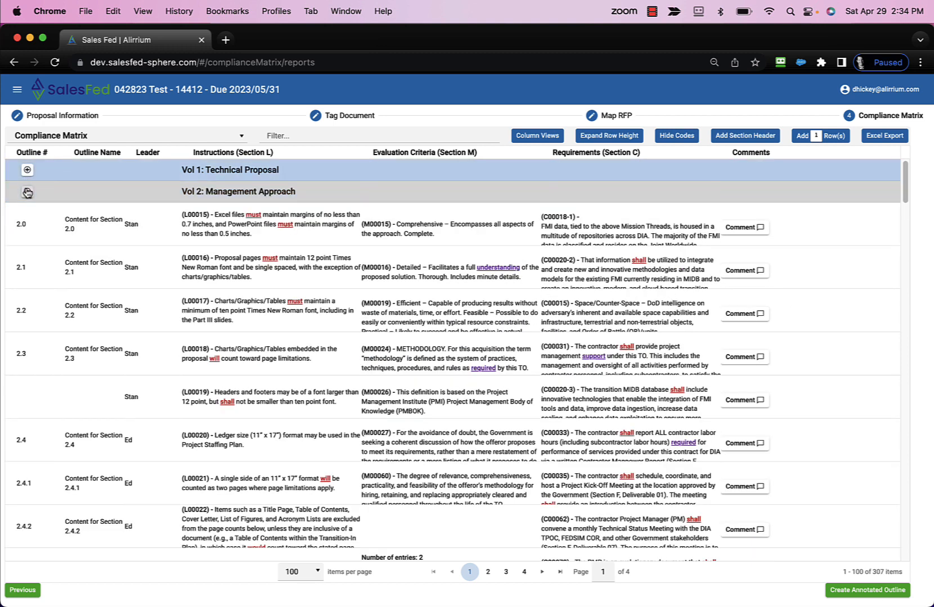
pyautogui.click(27, 192)
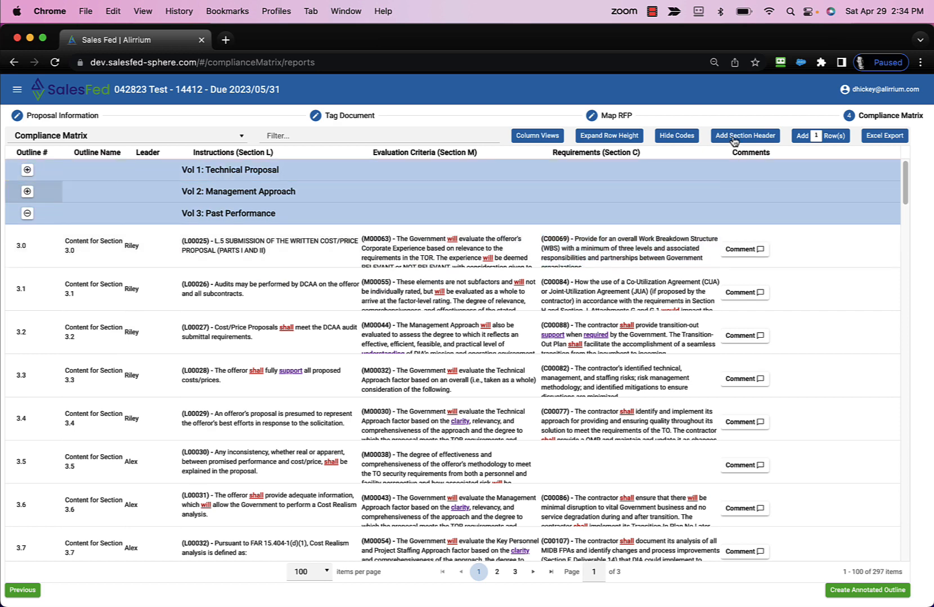
# - Add a new section header above outline row 4.0 in the compliance matrix and finish adding headers
pyautogui.click(734, 139)
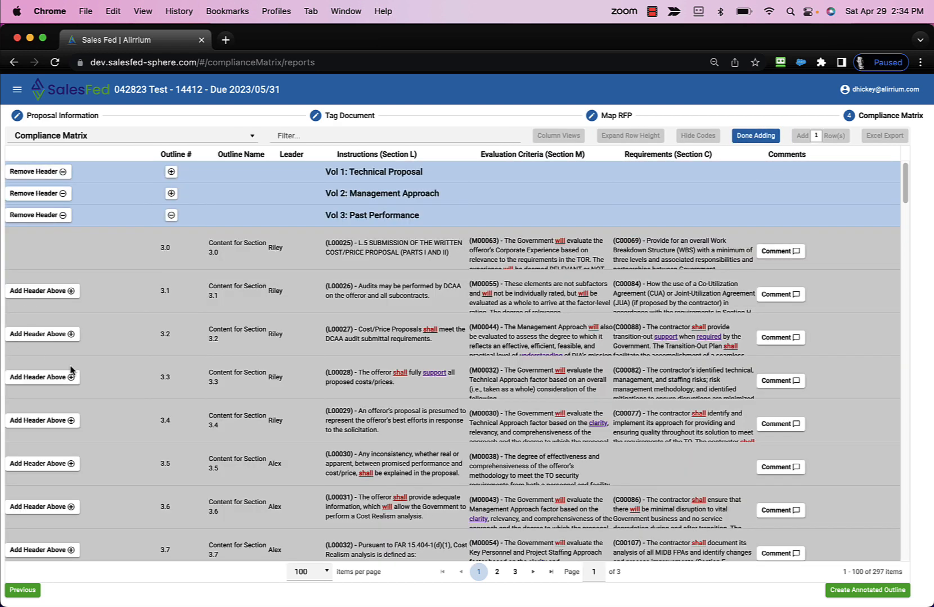
pyautogui.scroll(-5, 101, 375)
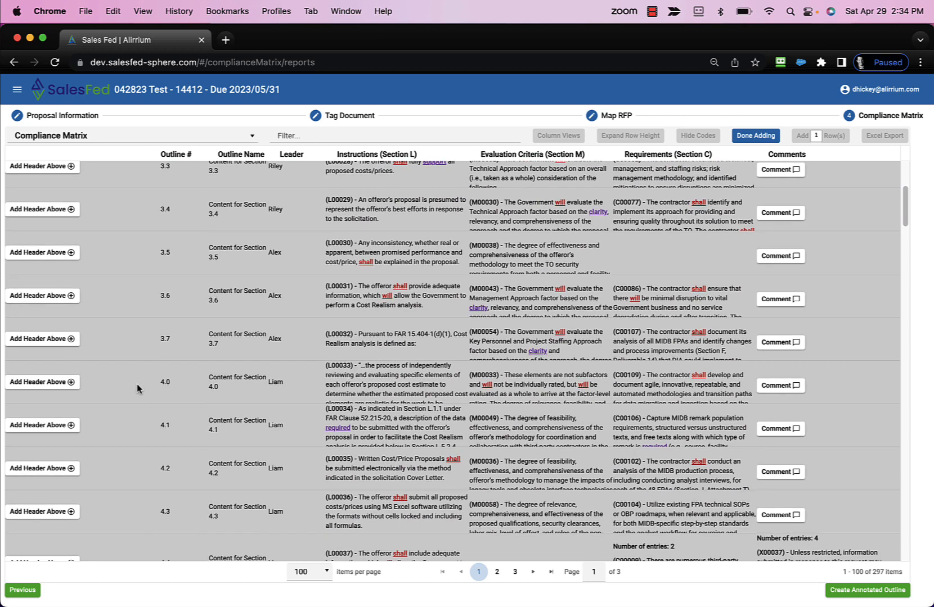
pyautogui.scroll(-1, 138, 388)
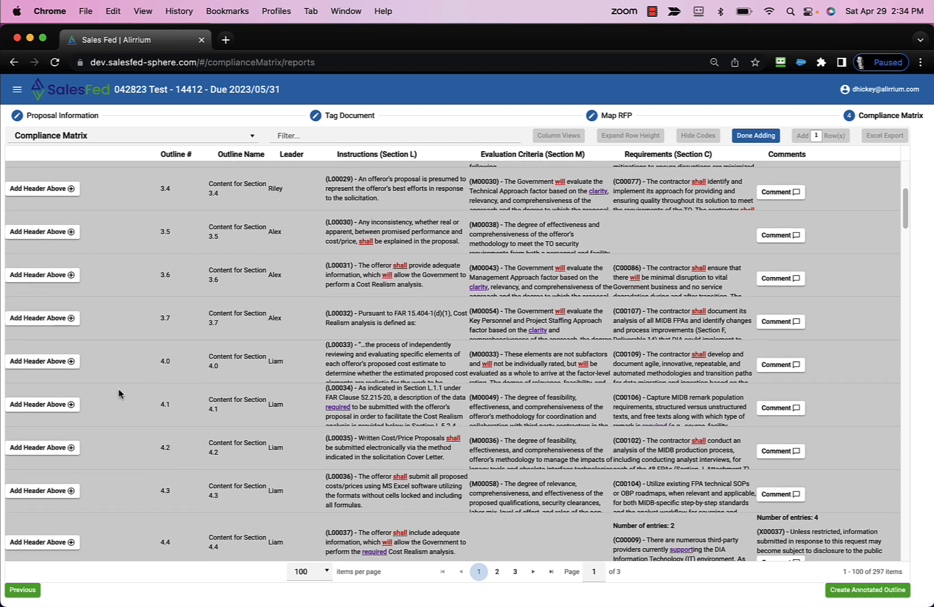
pyautogui.click(70, 362)
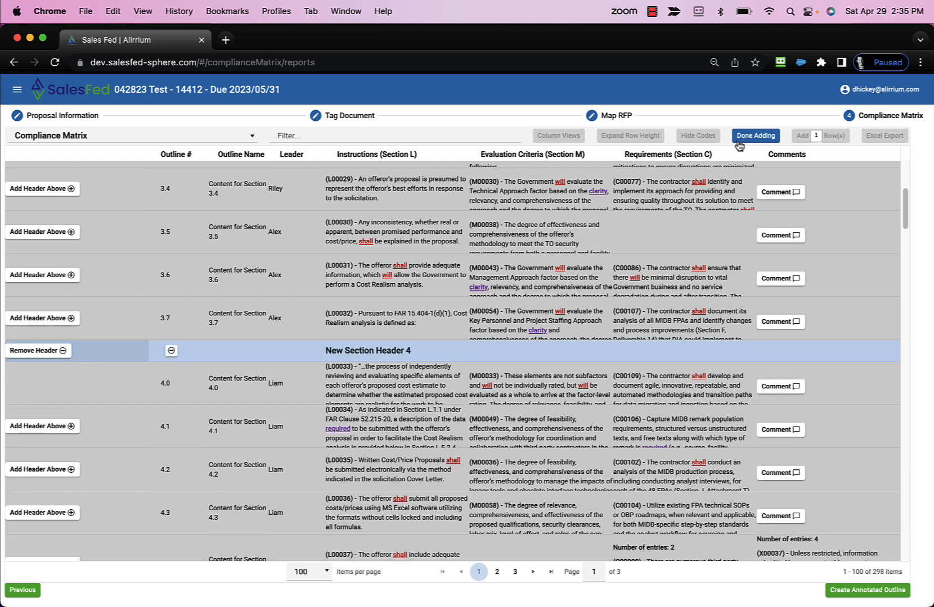
pyautogui.click(756, 139)
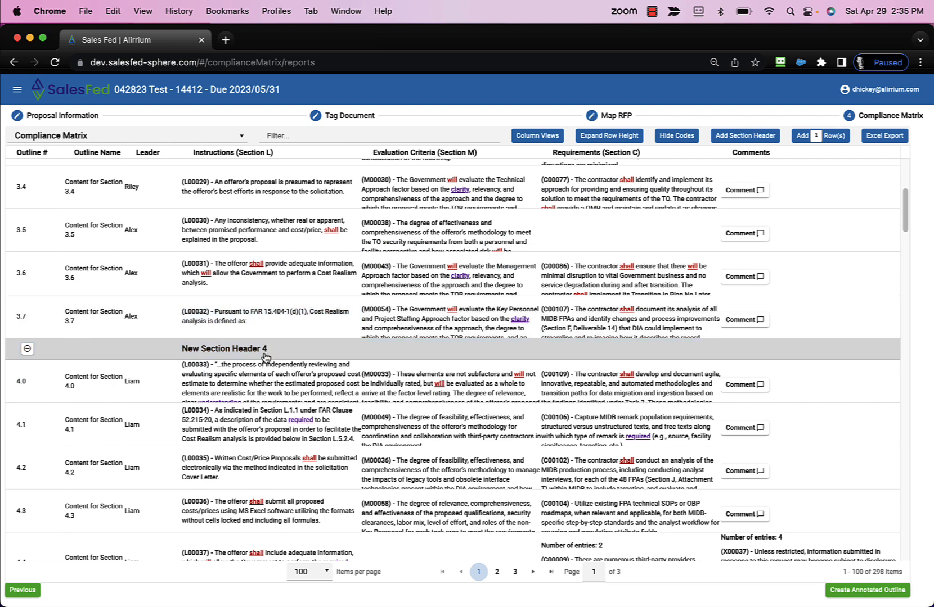
# - Rename the new section header above row 4.0 as Vol 4: Pricing
pyautogui.click(266, 350)
pyautogui.click(272, 345)
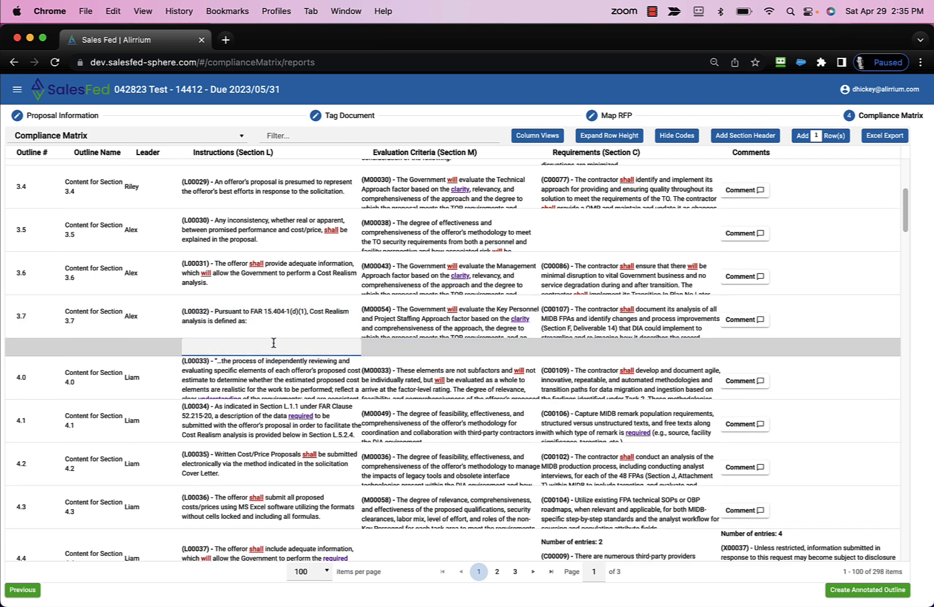
pyautogui.write('Vol 4: Pricing')
pyautogui.press('Return')
pyautogui.click(275, 349)
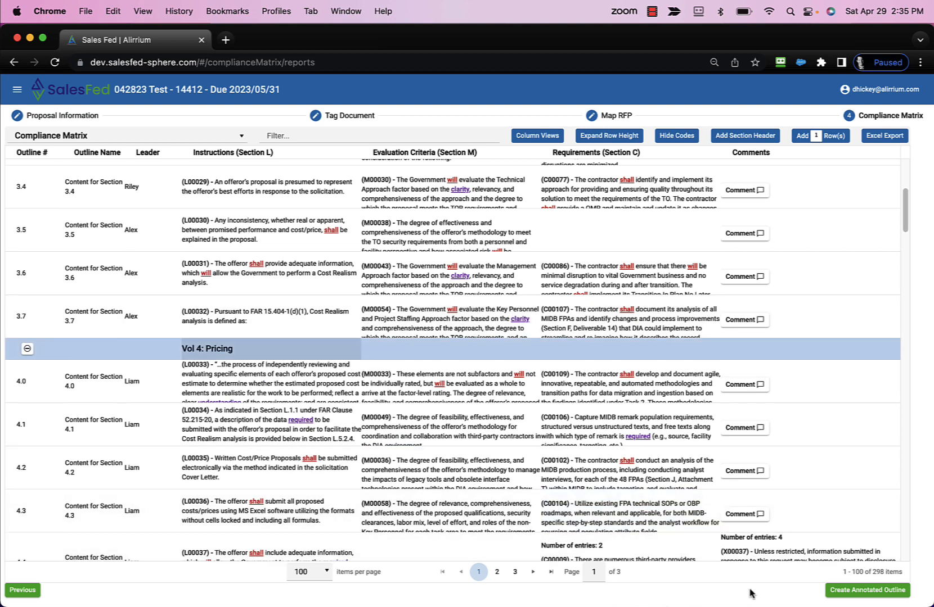
# - Go to the annotated outline with the existing template settings and add the Vol 4: Pricing section header to the outline builder
pyautogui.click(847, 590)
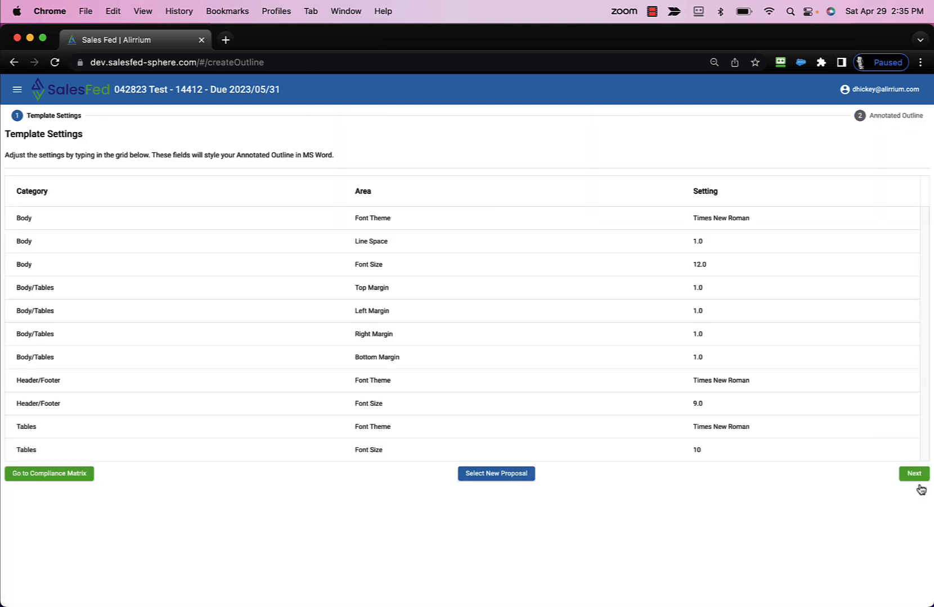
pyautogui.click(914, 474)
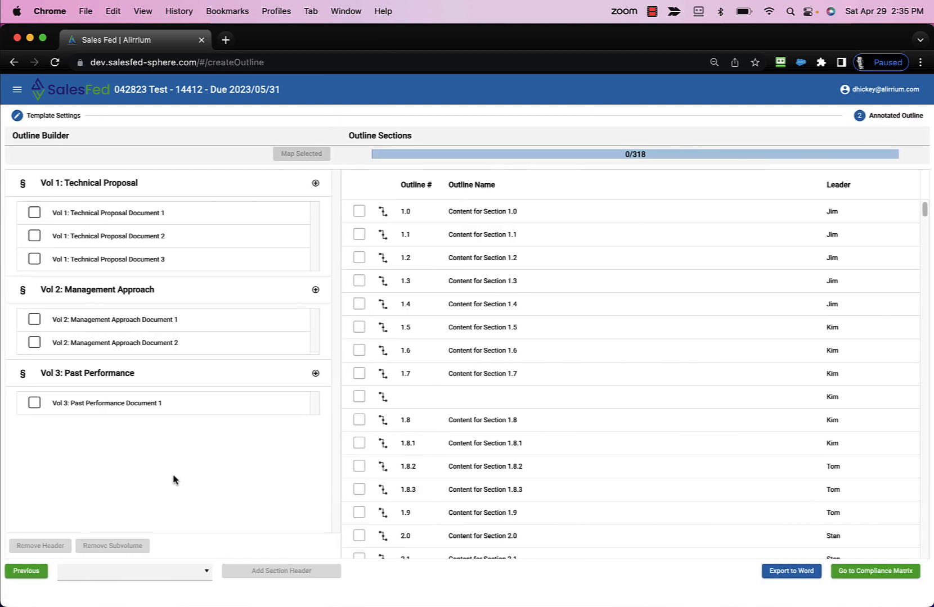
pyautogui.click(206, 573)
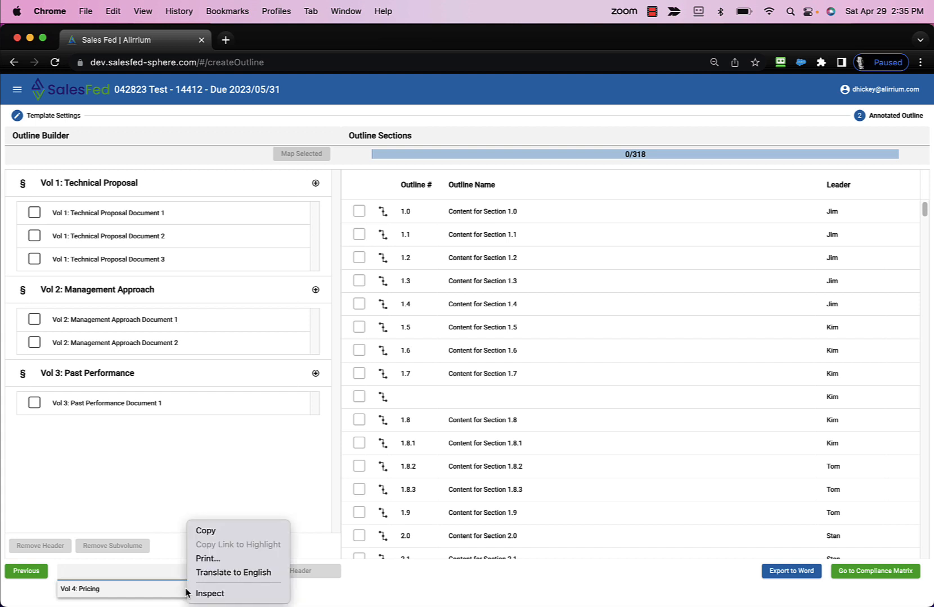
pyautogui.rightClick(186, 591)
pyautogui.click(71, 596)
pyautogui.click(72, 594)
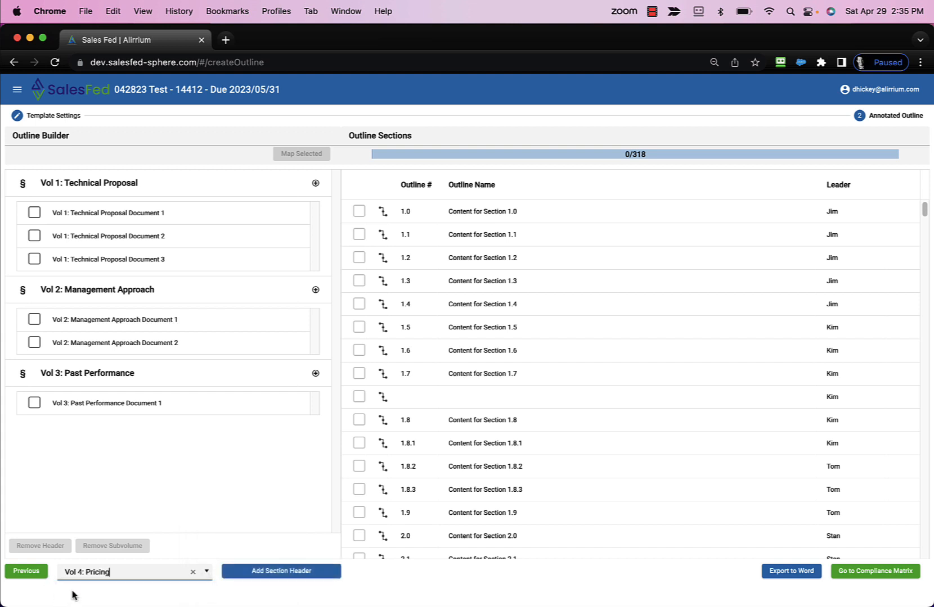
pyautogui.click(298, 572)
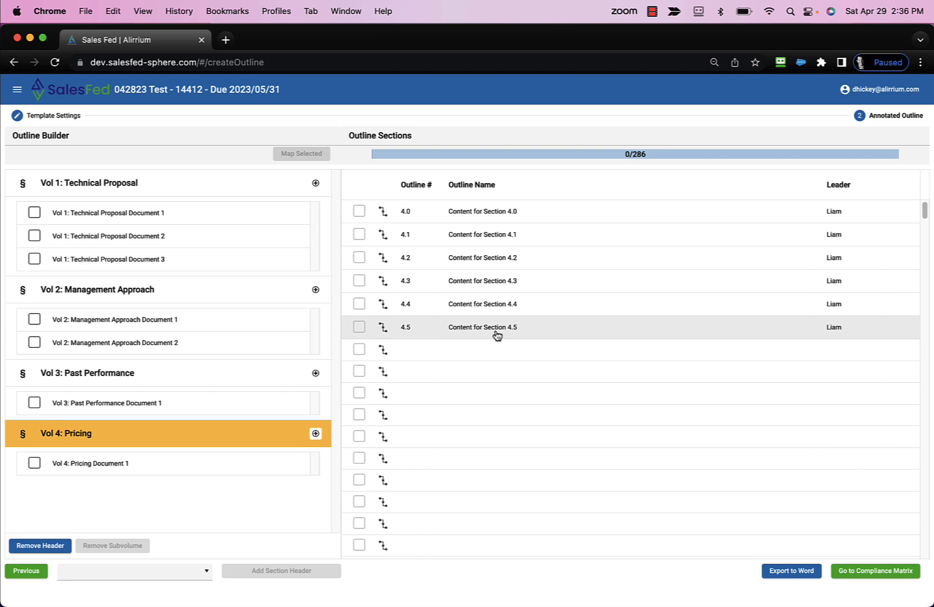
# - Map sections 4.0 through 4.5 to Vol 4: Pricing Document 1
pyautogui.click(174, 469)
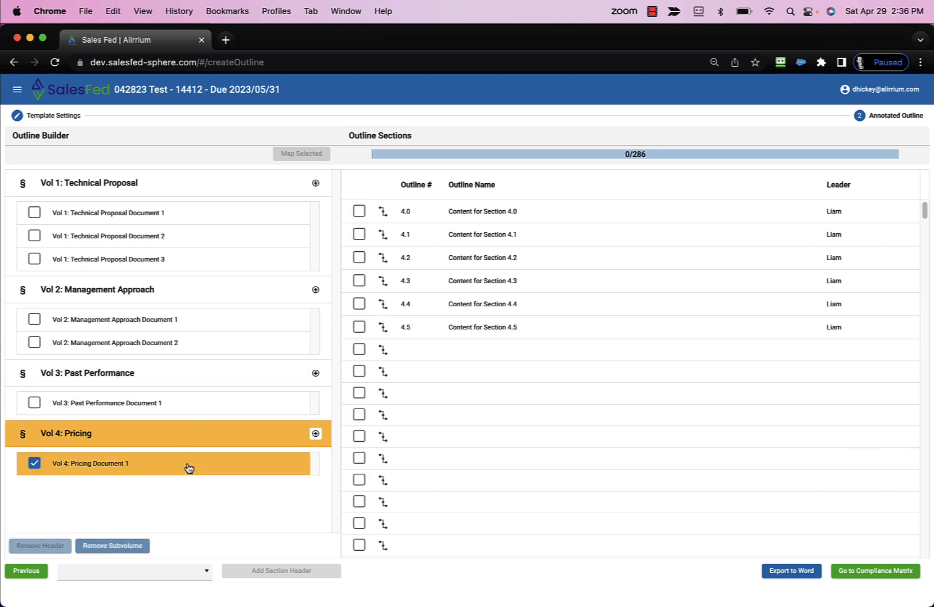
pyautogui.click(359, 211)
pyautogui.click(360, 234)
pyautogui.click(360, 258)
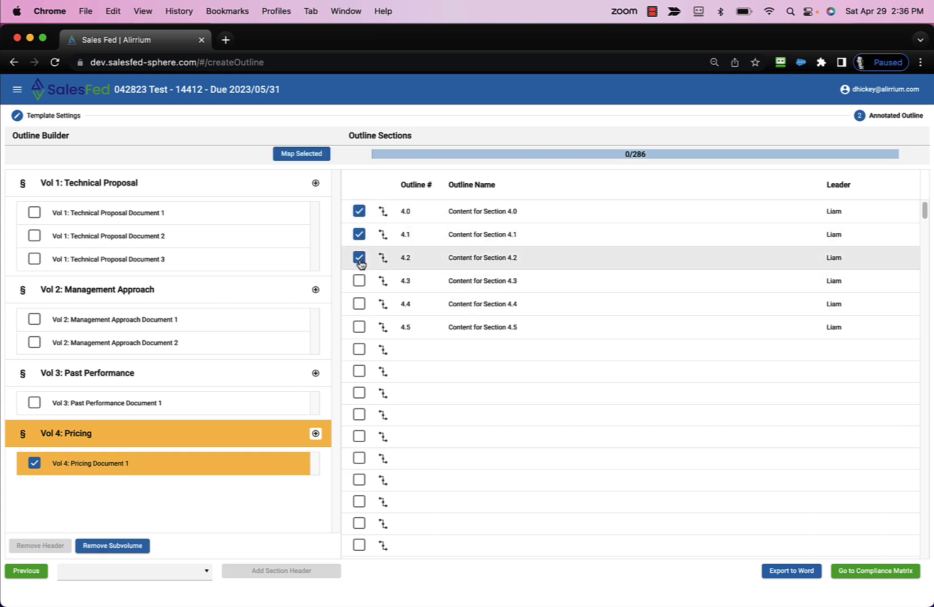
pyautogui.click(360, 281)
pyautogui.click(359, 304)
pyautogui.click(359, 327)
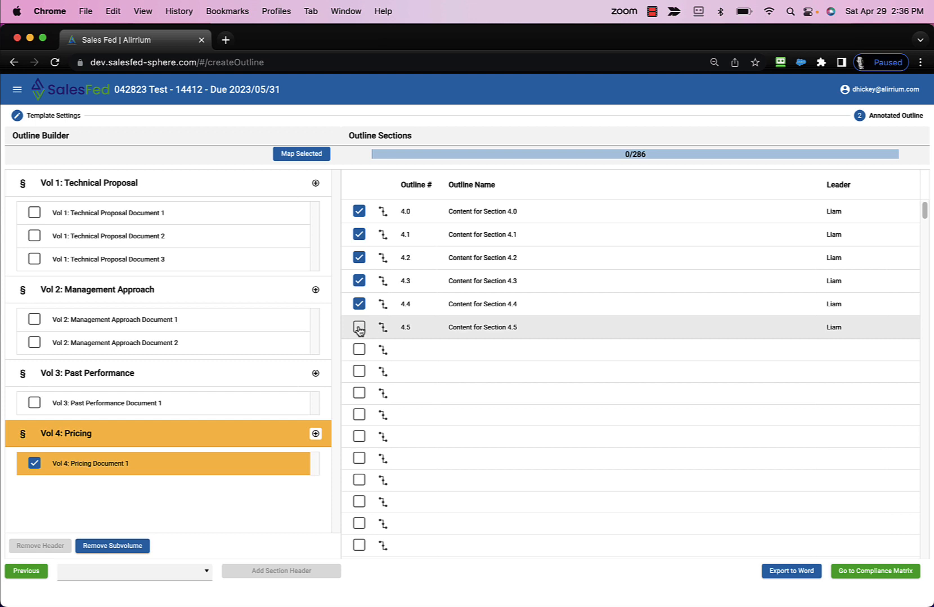
pyautogui.click(303, 162)
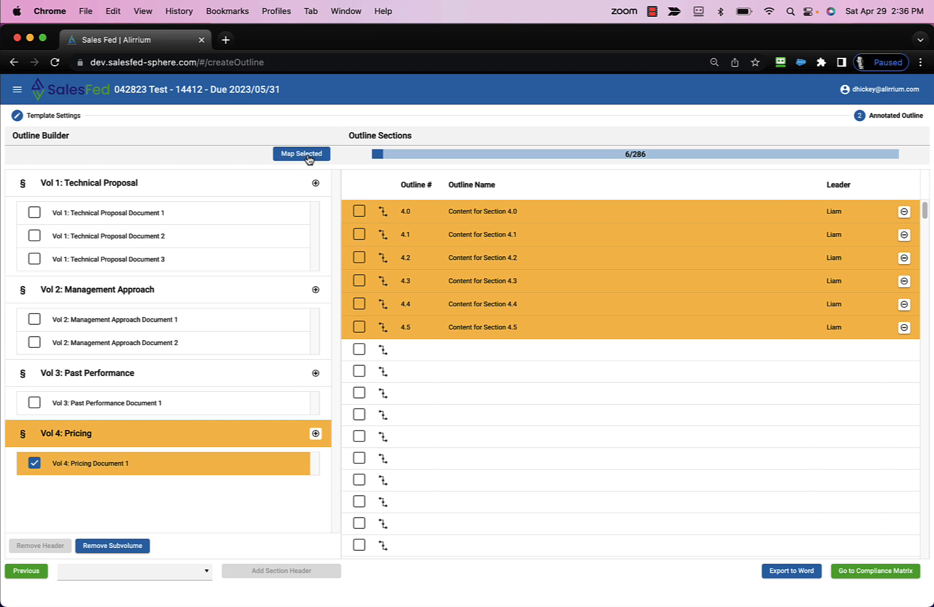
# - Remove Vol 3: Past Performance Document 1 and the Vol 3: Past Performance header from the outline builder
pyautogui.click(179, 374)
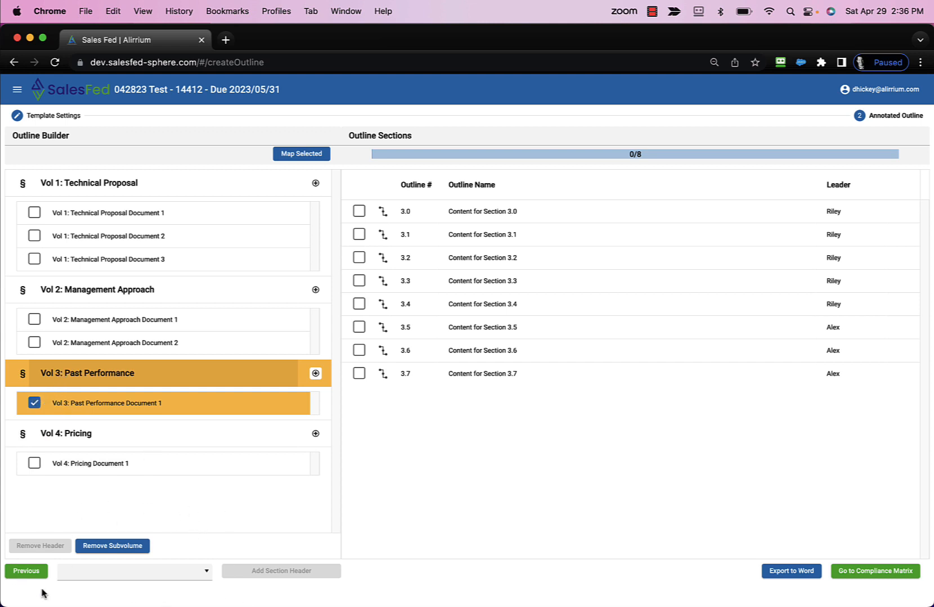
pyautogui.click(119, 549)
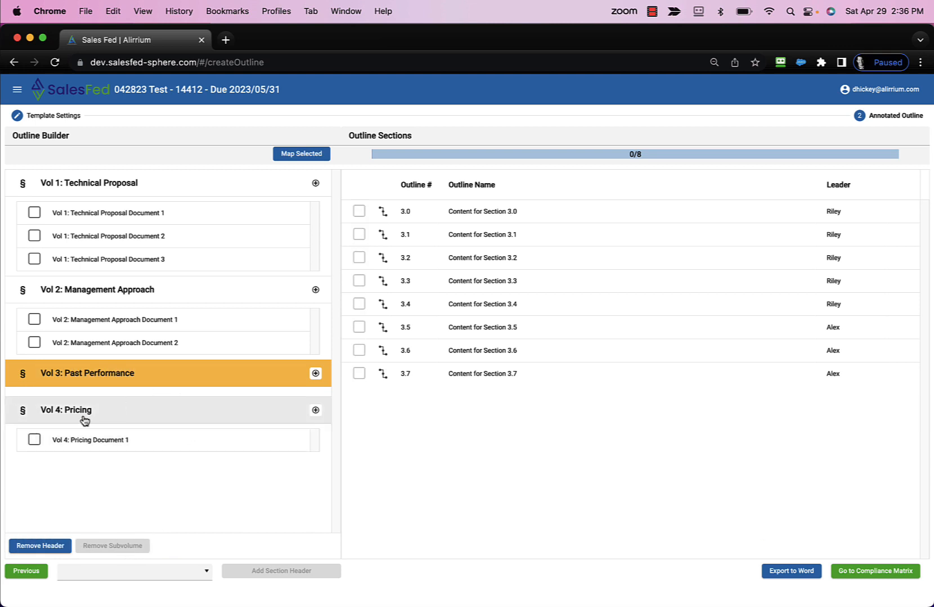
pyautogui.click(117, 375)
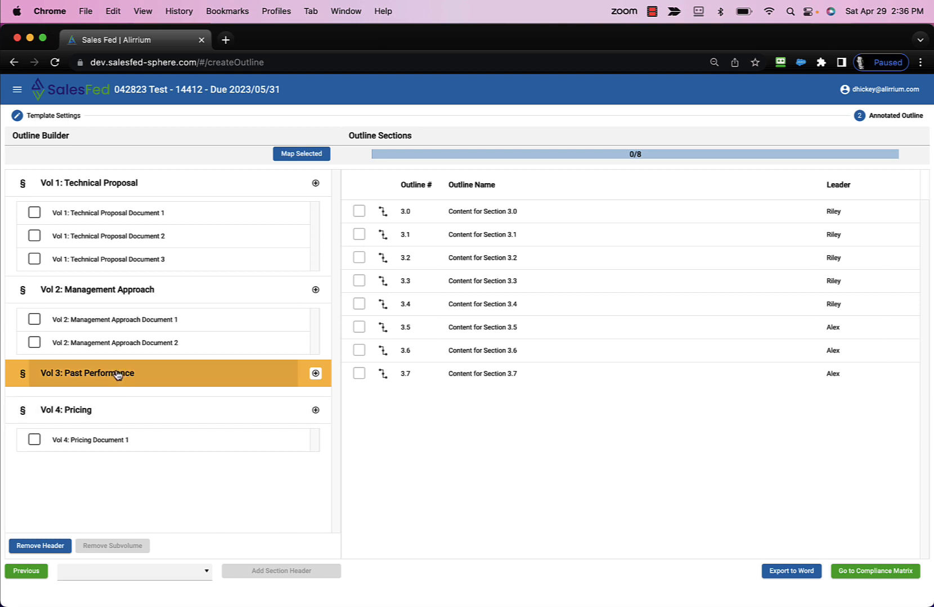
pyautogui.click(29, 547)
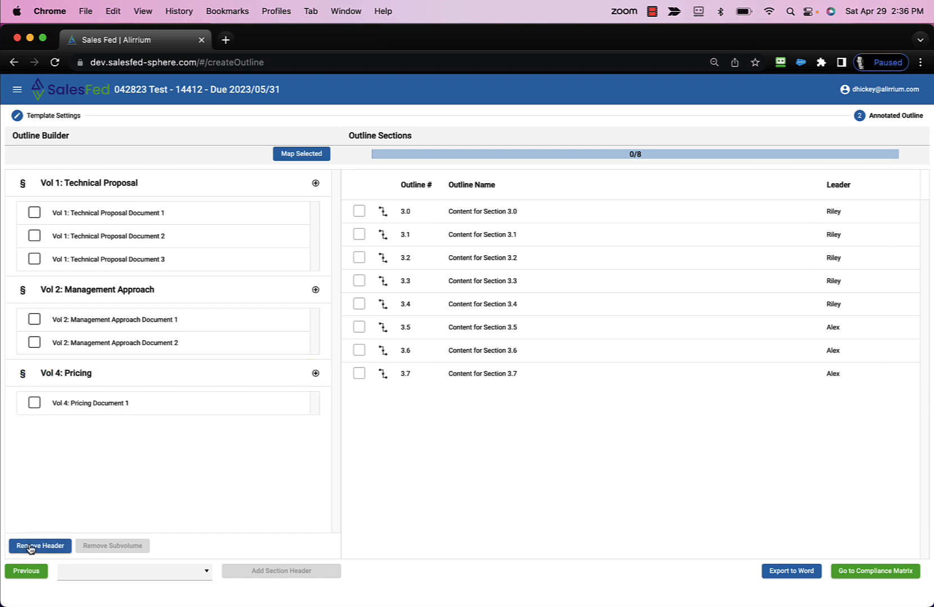
# - Open the choice of section headers available to add to the outline builder
pyautogui.click(206, 573)
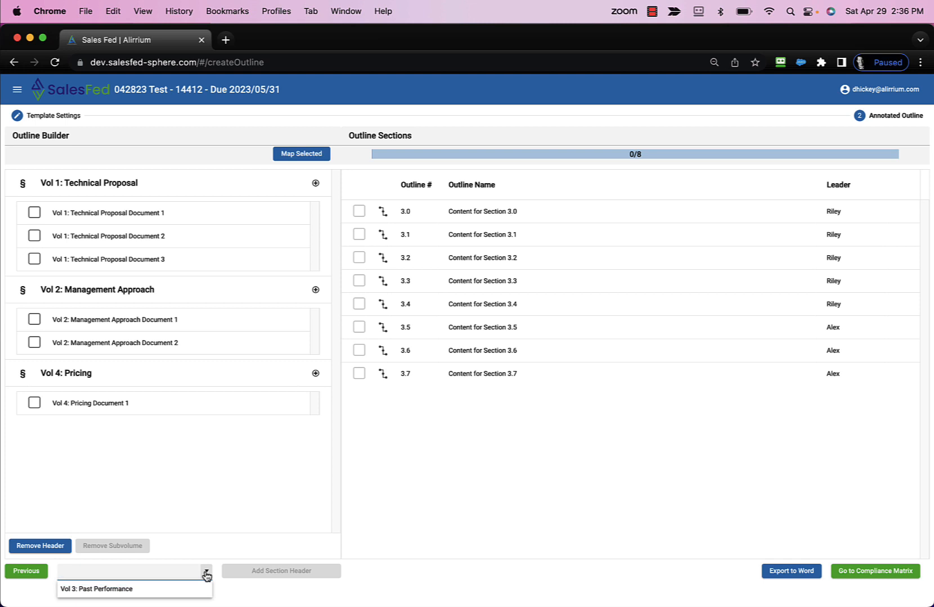